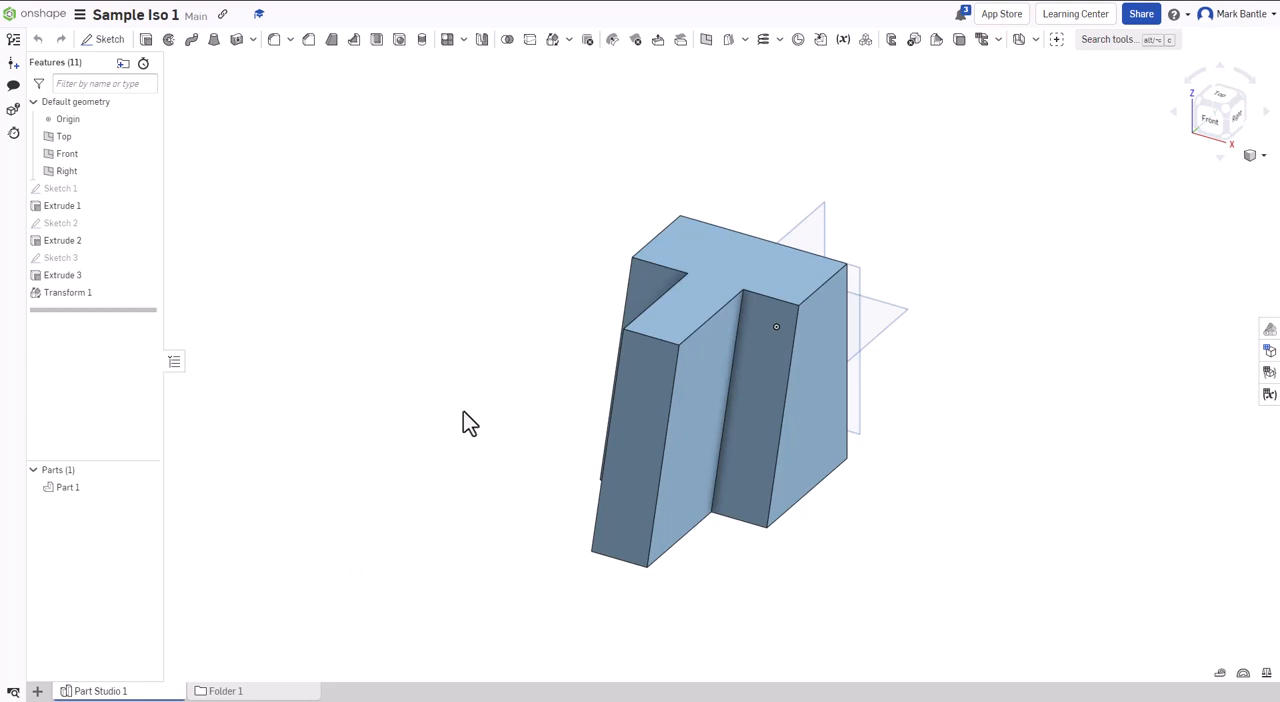
- Examine the part from the front, back and right, then from a corner view showing its left side
right_drag(463, 411, 543, 425)
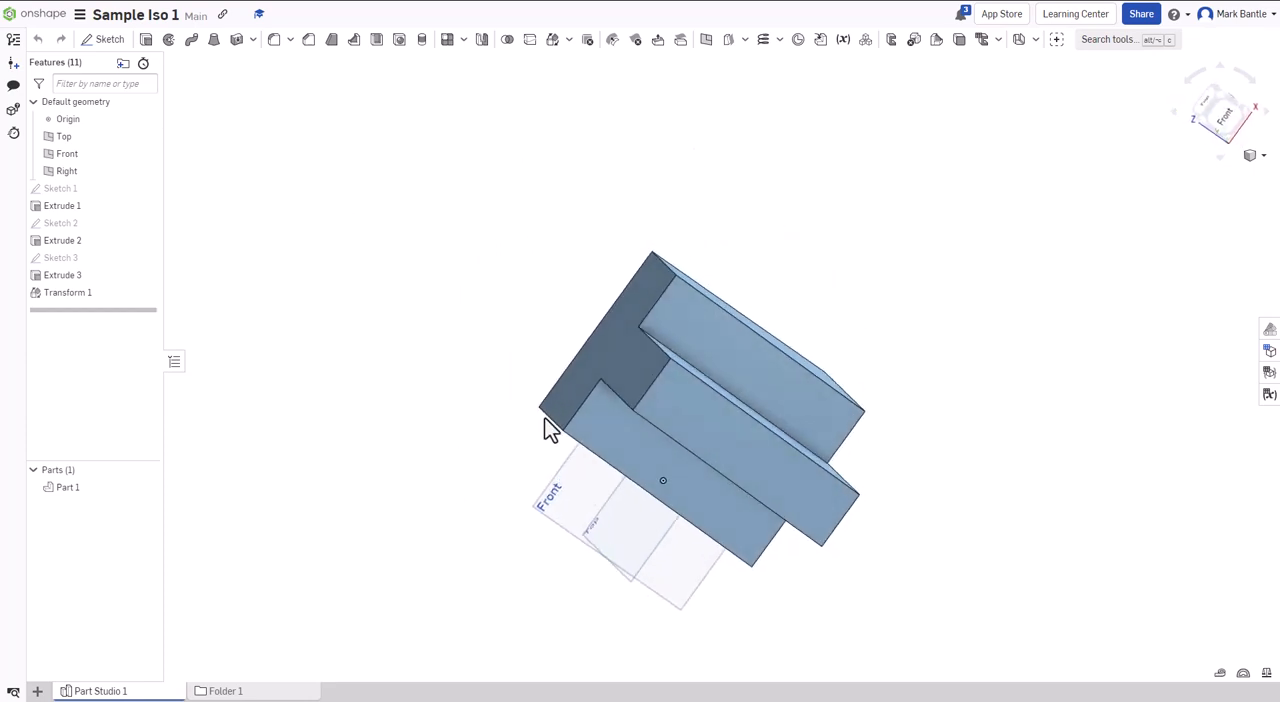
click(1222, 116)
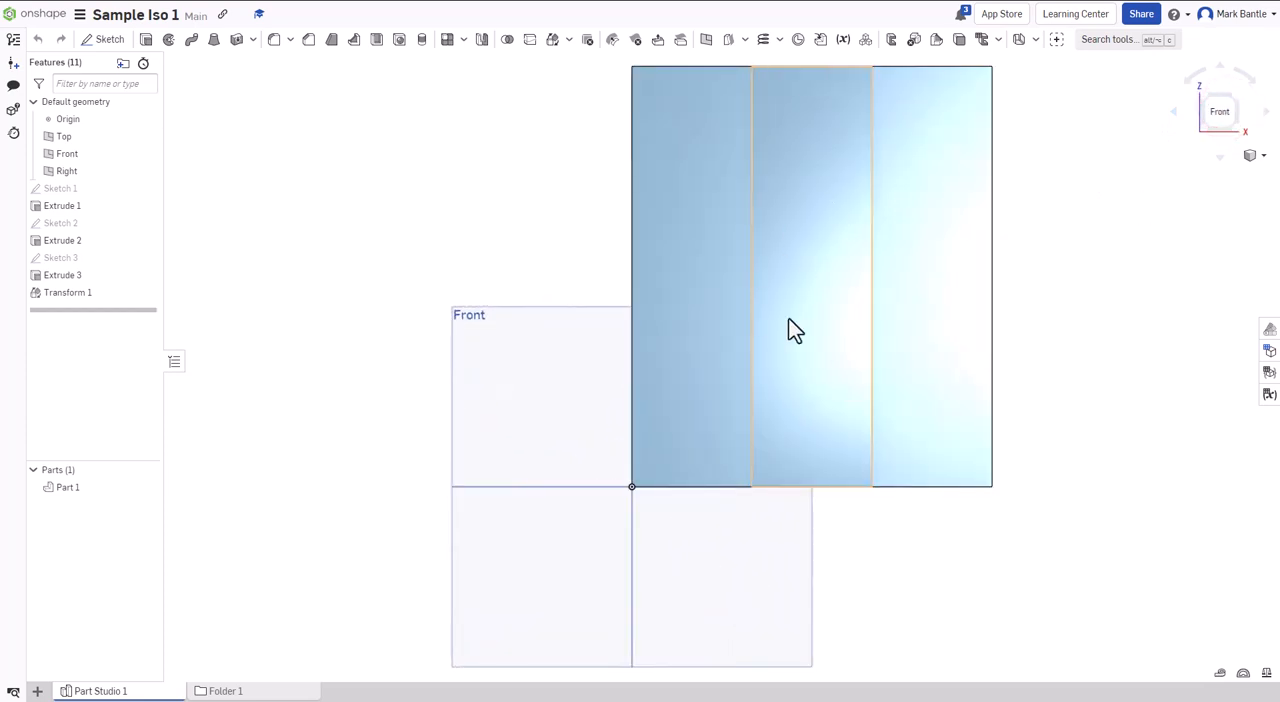
click(1240, 118)
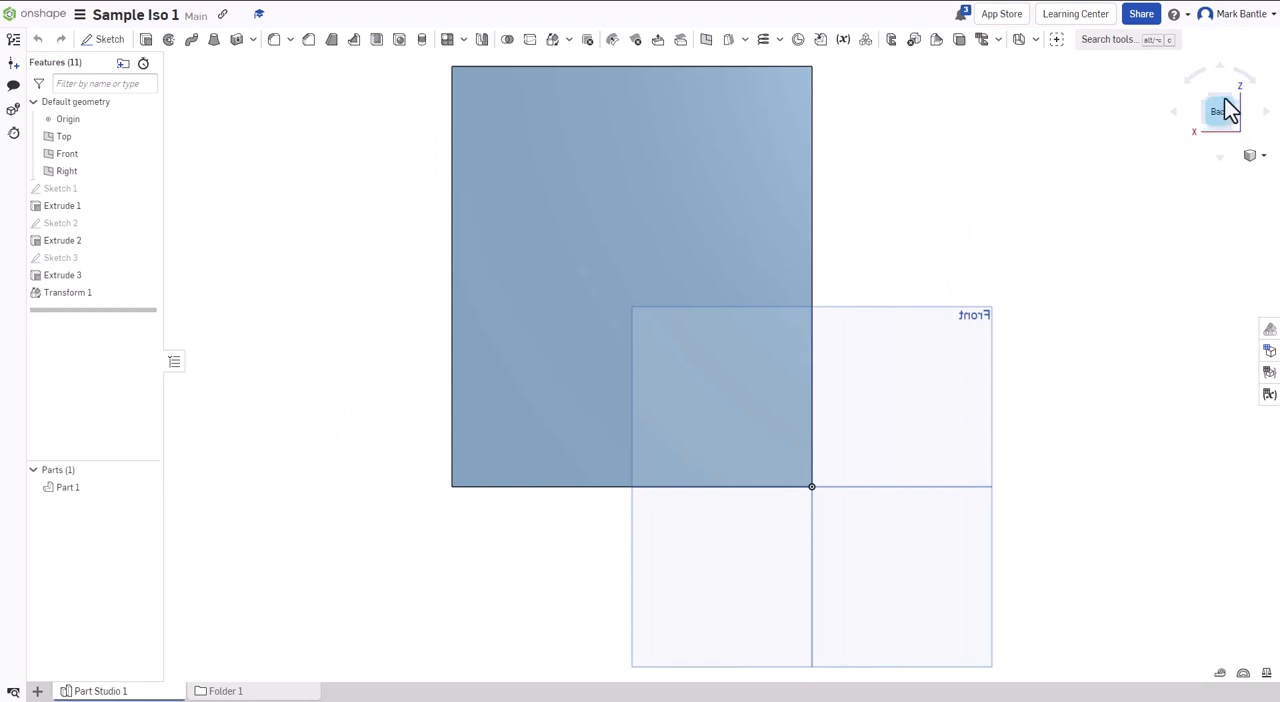
right_drag(804, 226, 924, 245)
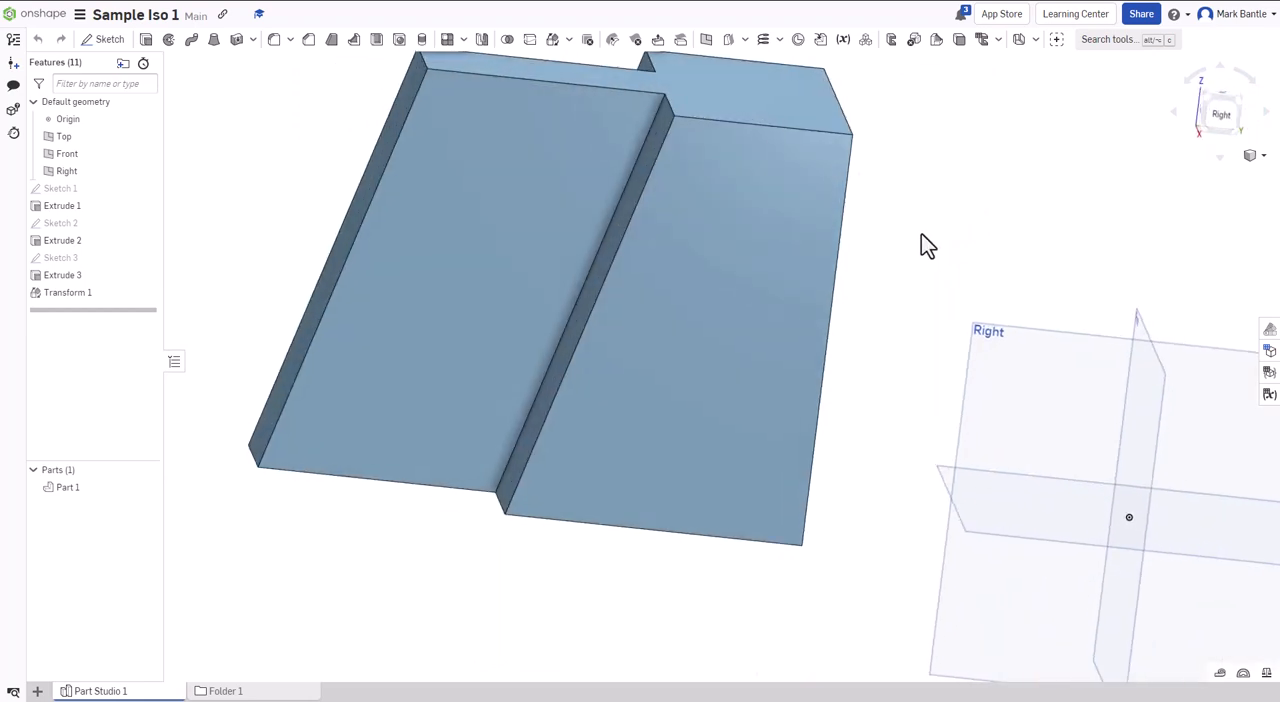
click(1220, 114)
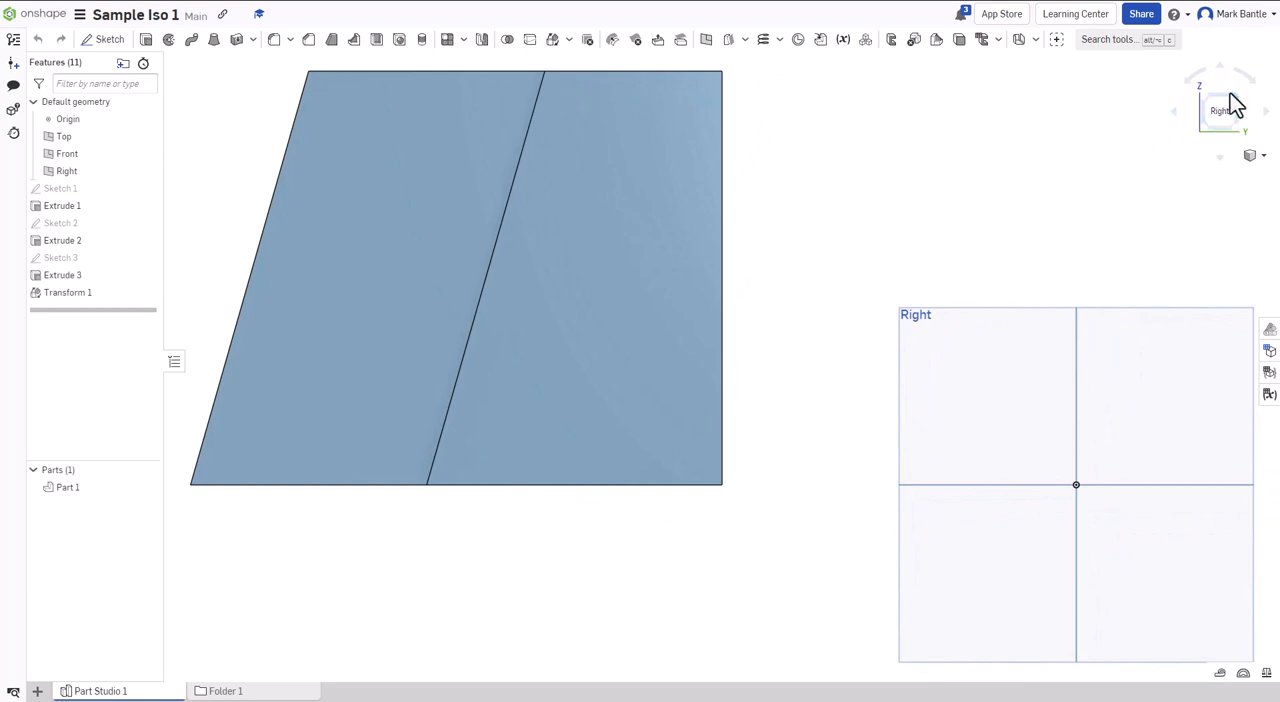
click(1231, 96)
right_drag(810, 306, 654, 383)
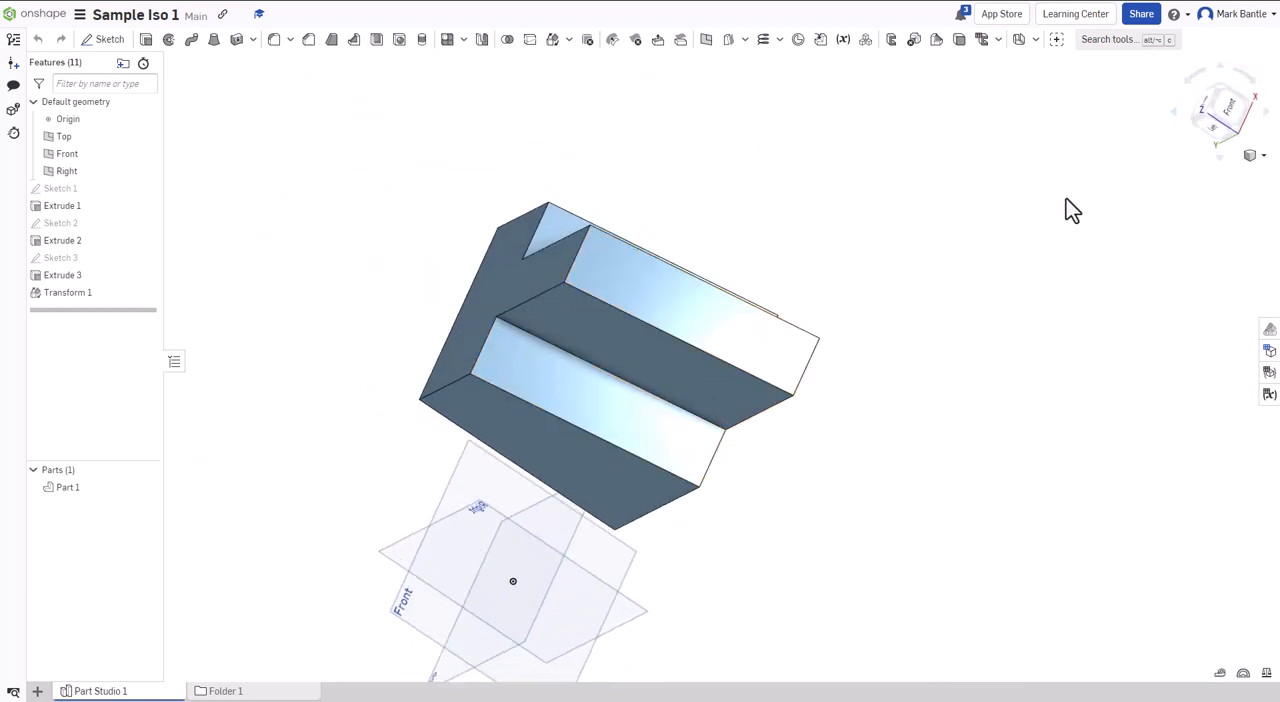
click(1210, 113)
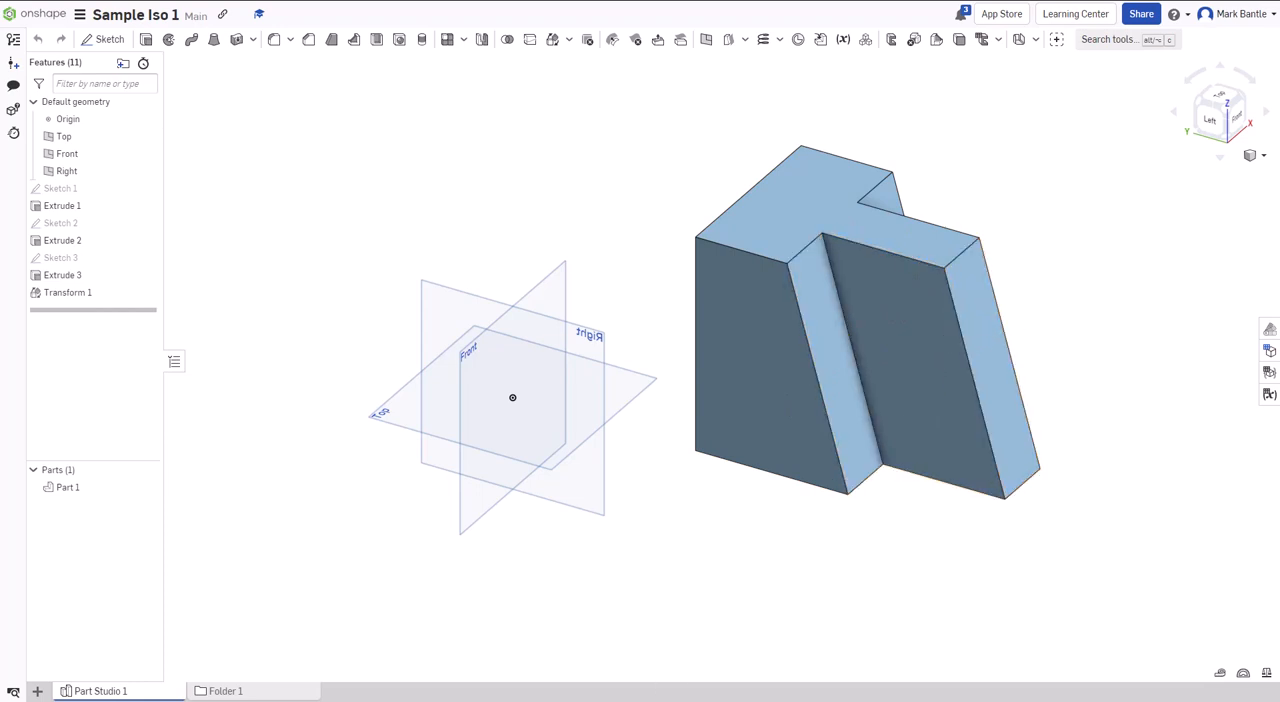
- Create a new drawing from the ANSI_A_INCH.dwt template with no views
click(38, 695)
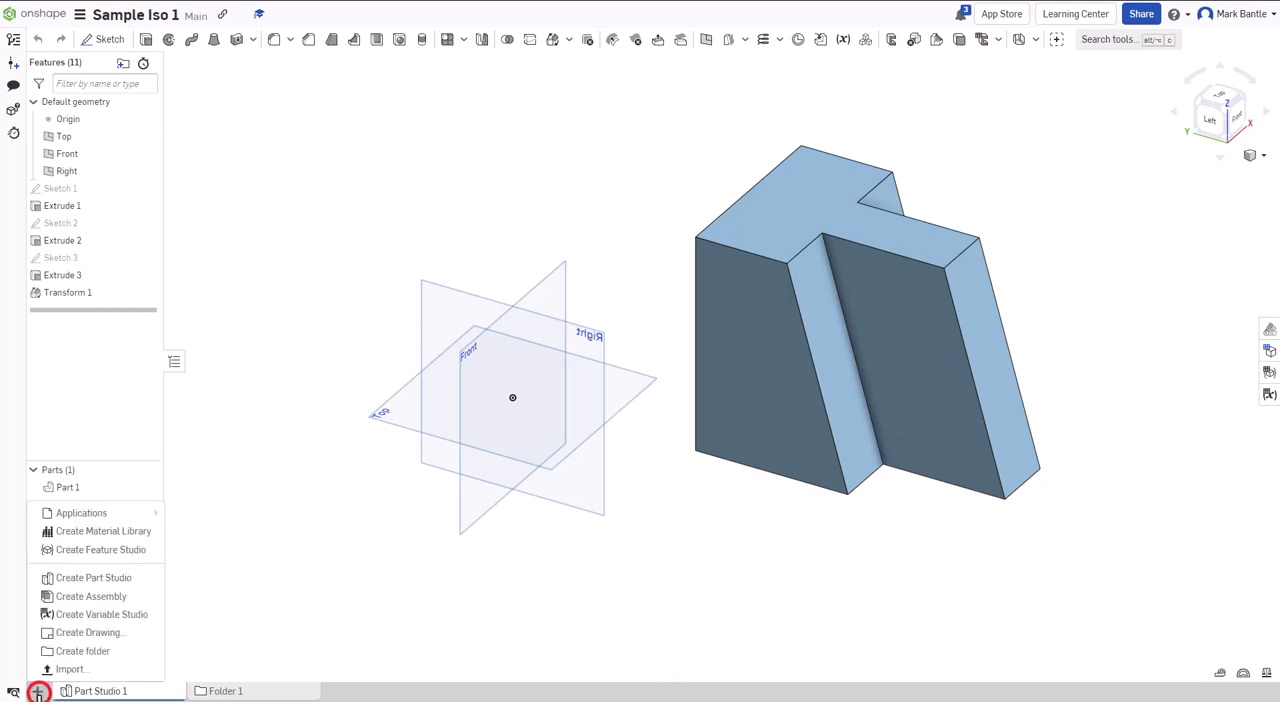
click(74, 633)
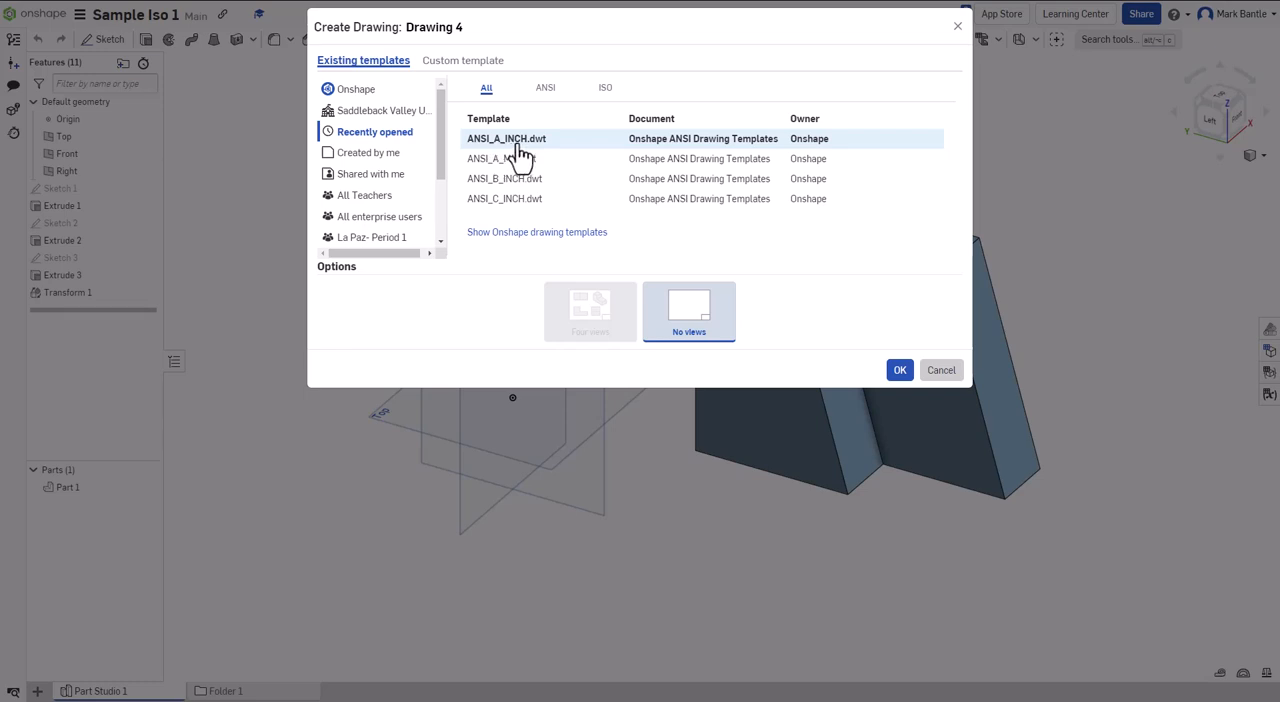
click(518, 146)
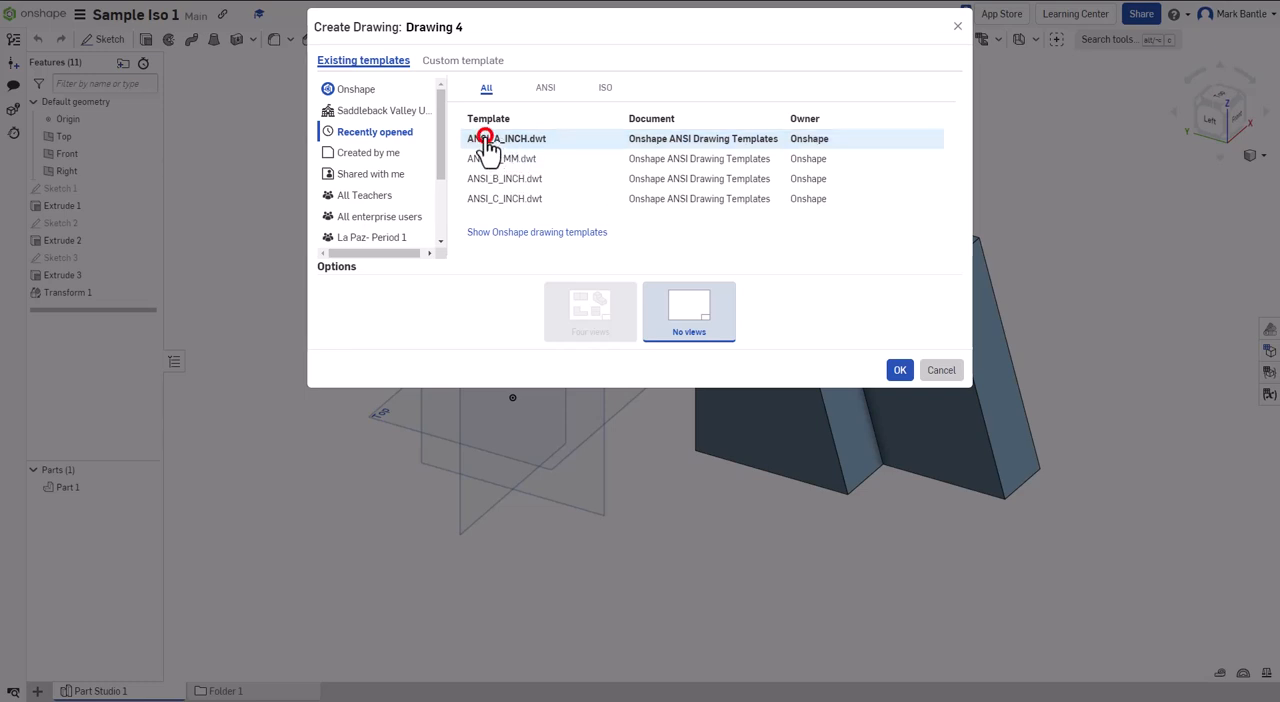
click(899, 372)
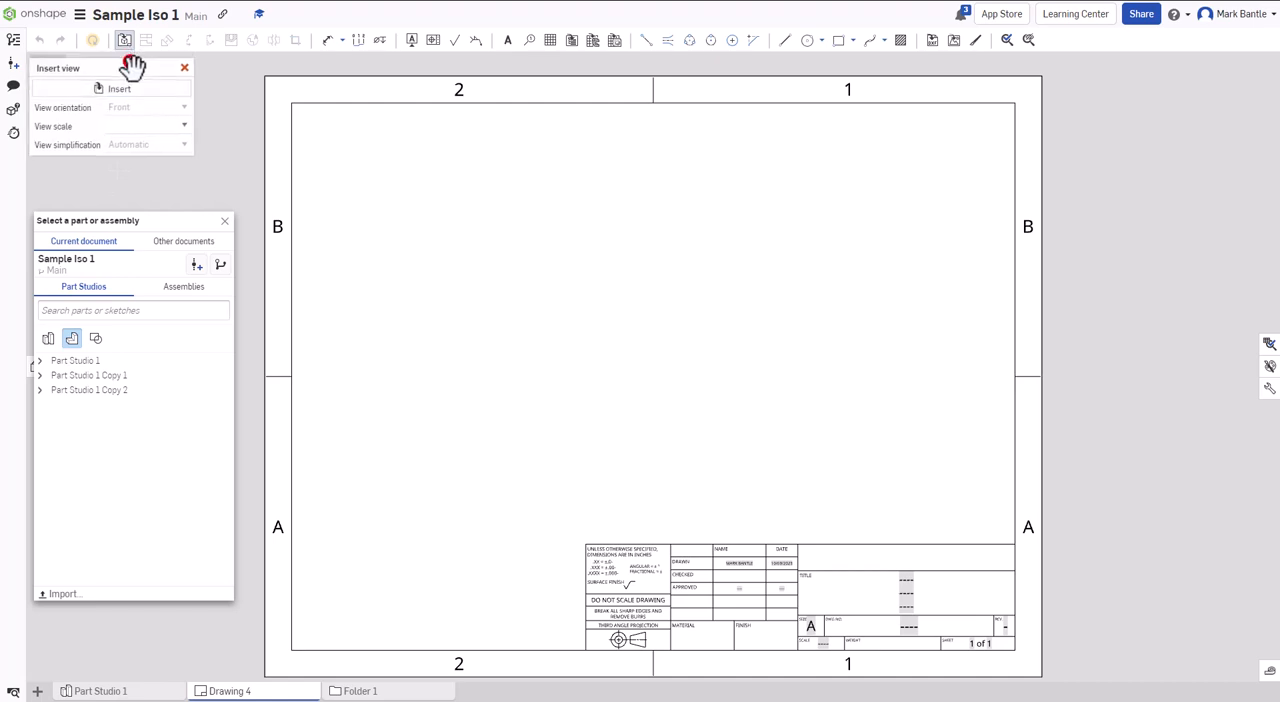
- Insert a front view of Part 1 from Part Studio 1 at 1:4 scale in the lower-left area of the sheet
drag(130, 57, 162, 70)
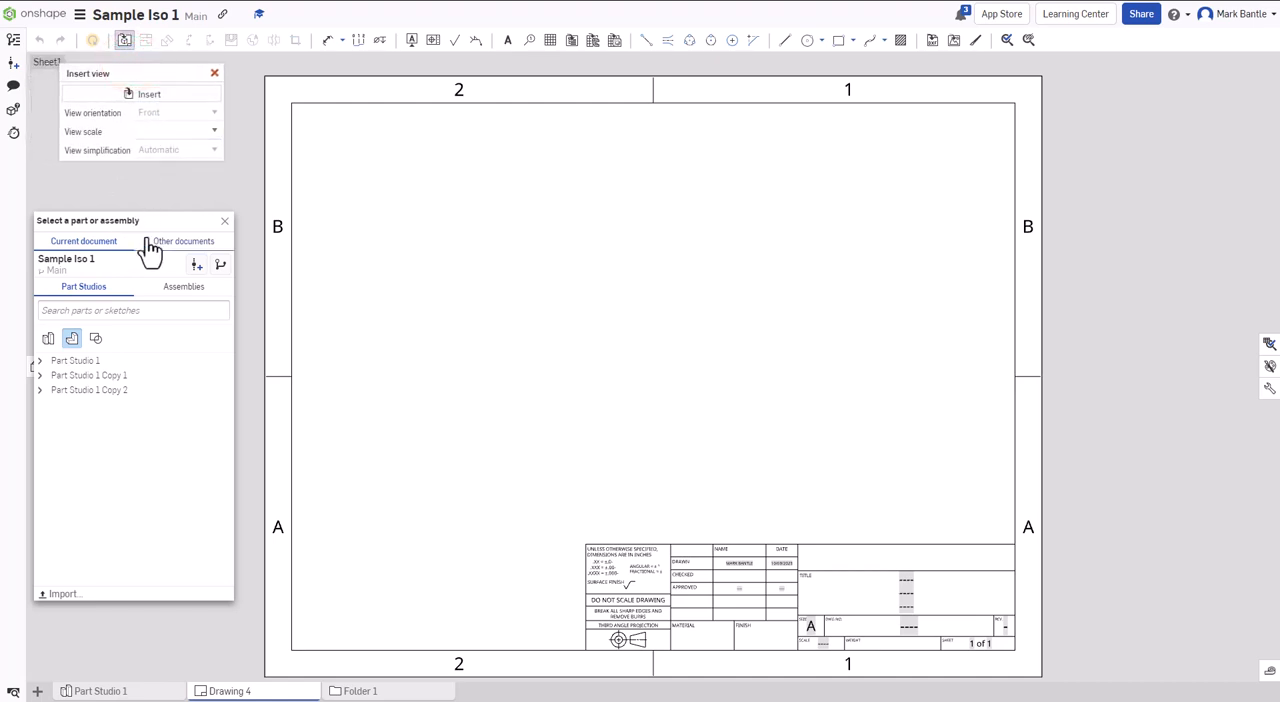
drag(147, 219, 165, 187)
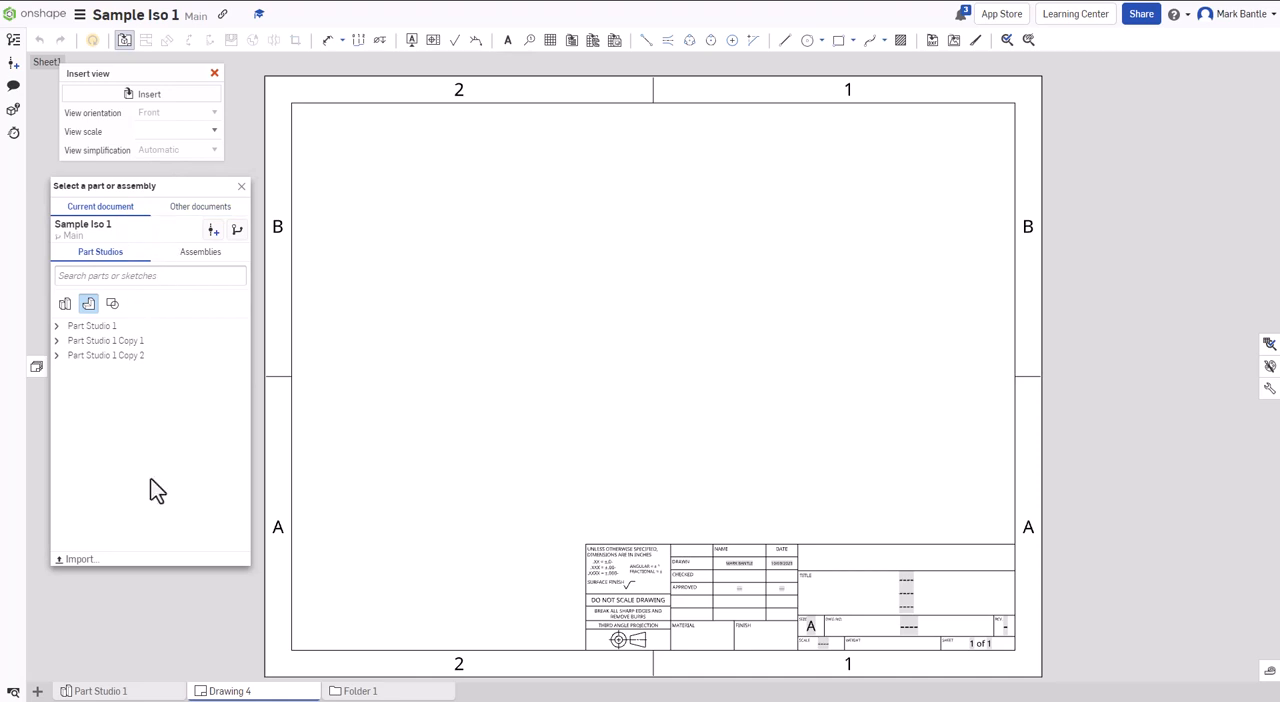
click(148, 693)
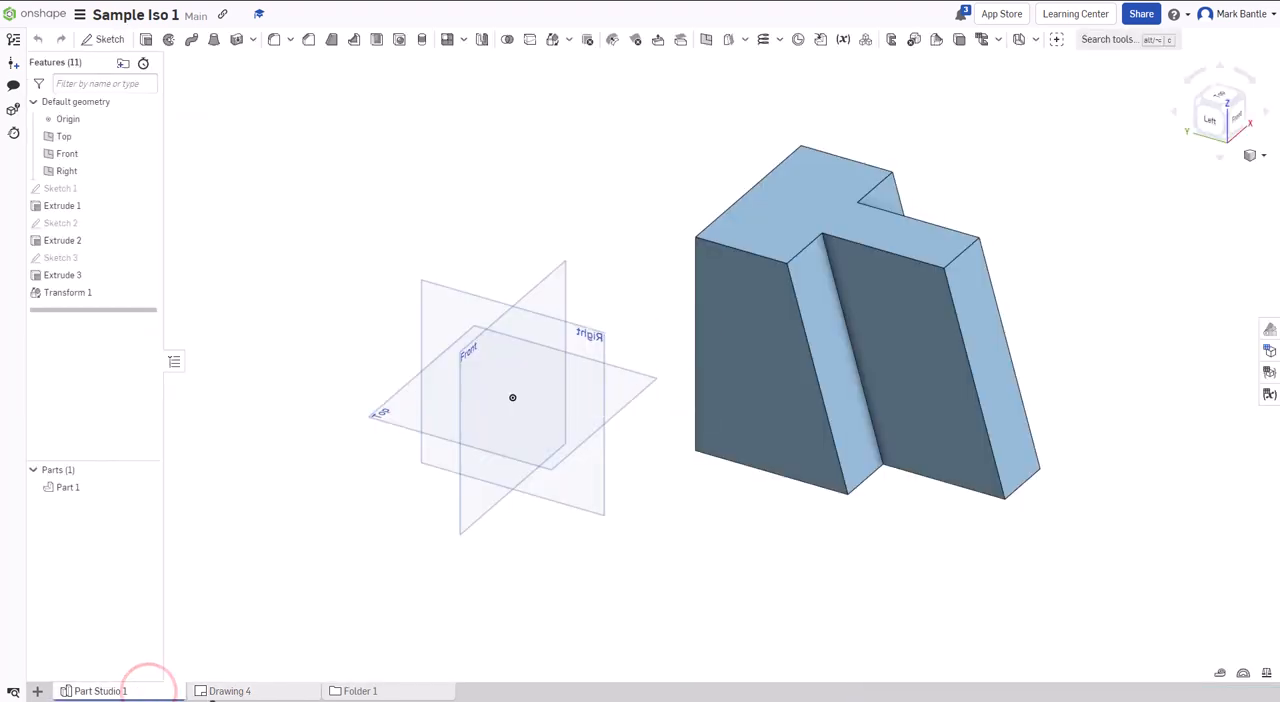
click(242, 695)
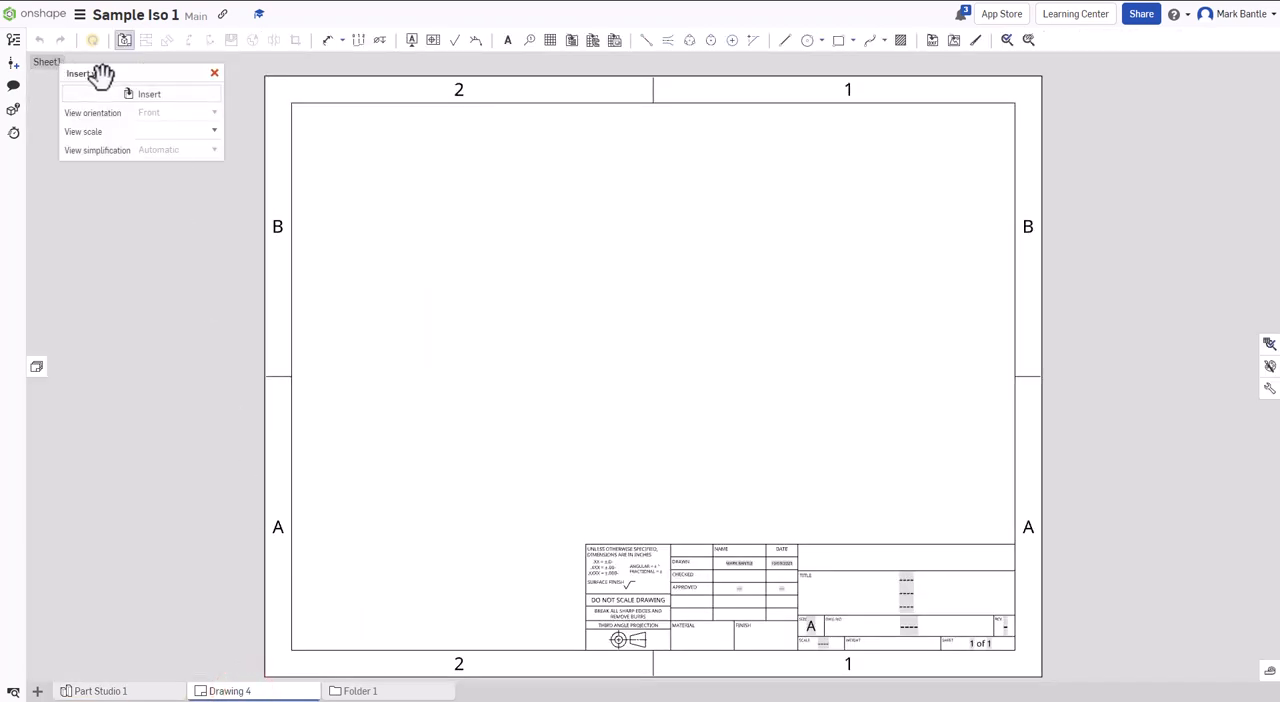
click(145, 94)
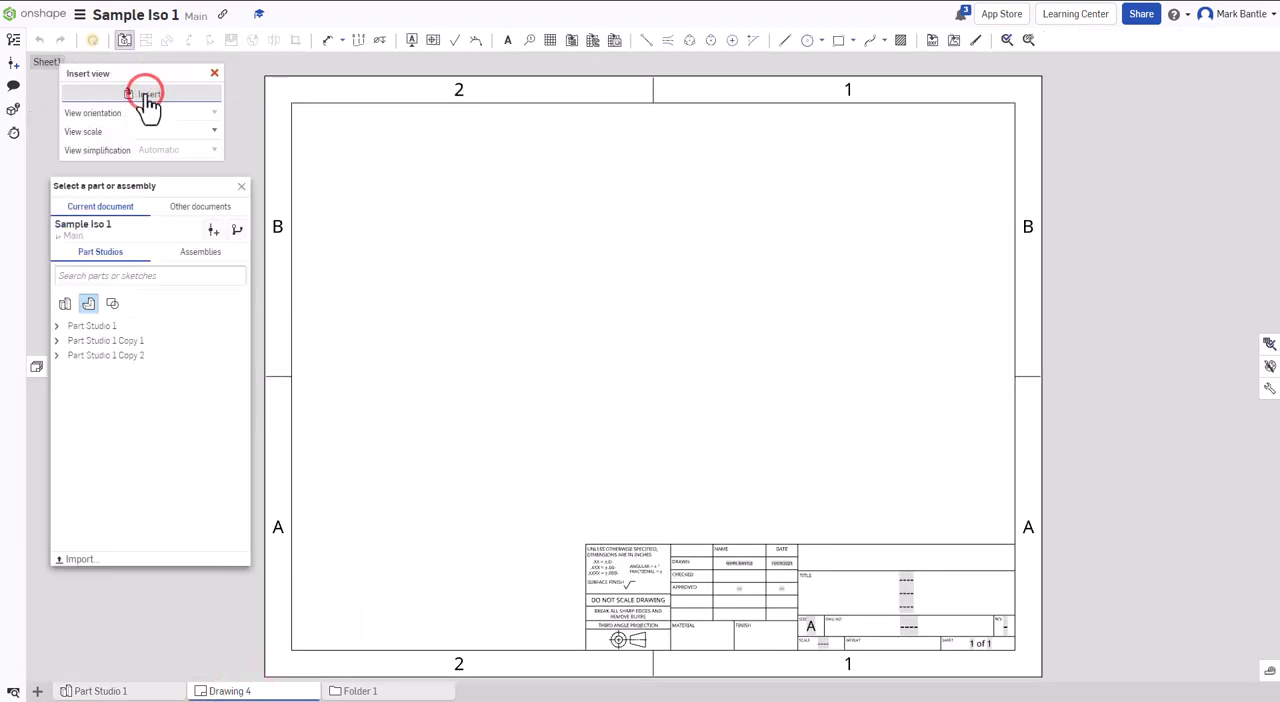
click(102, 330)
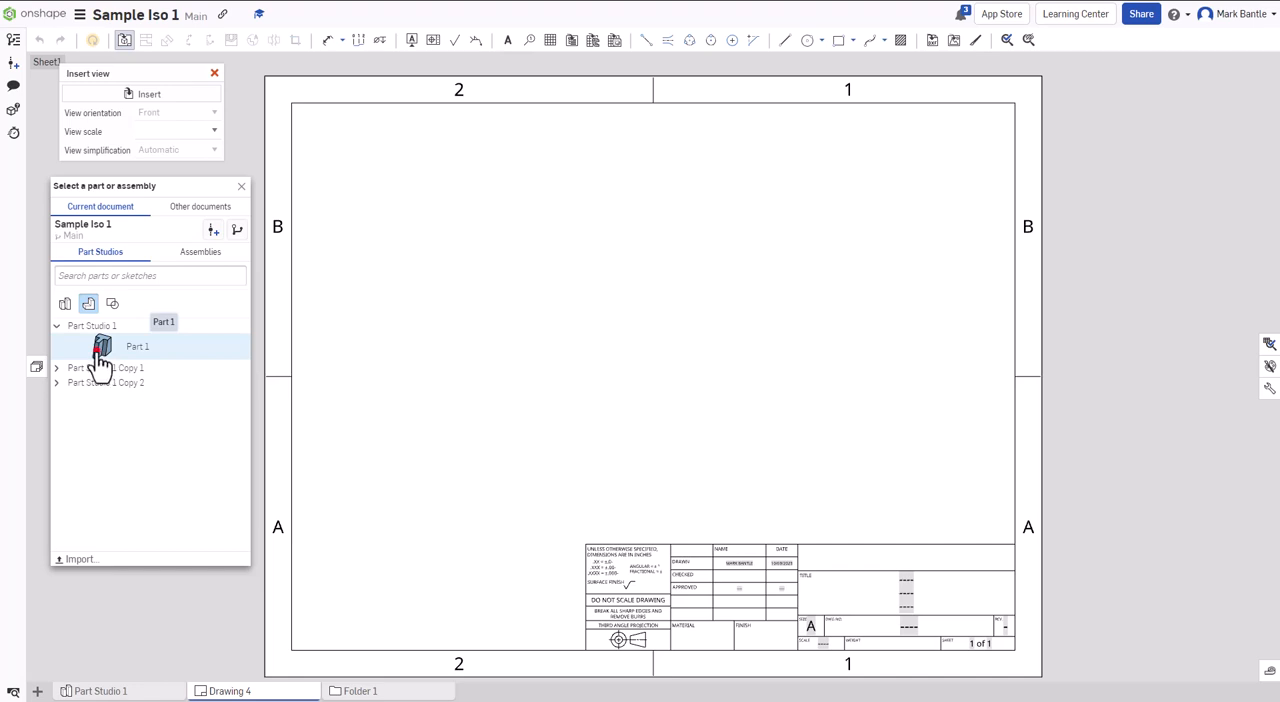
click(100, 350)
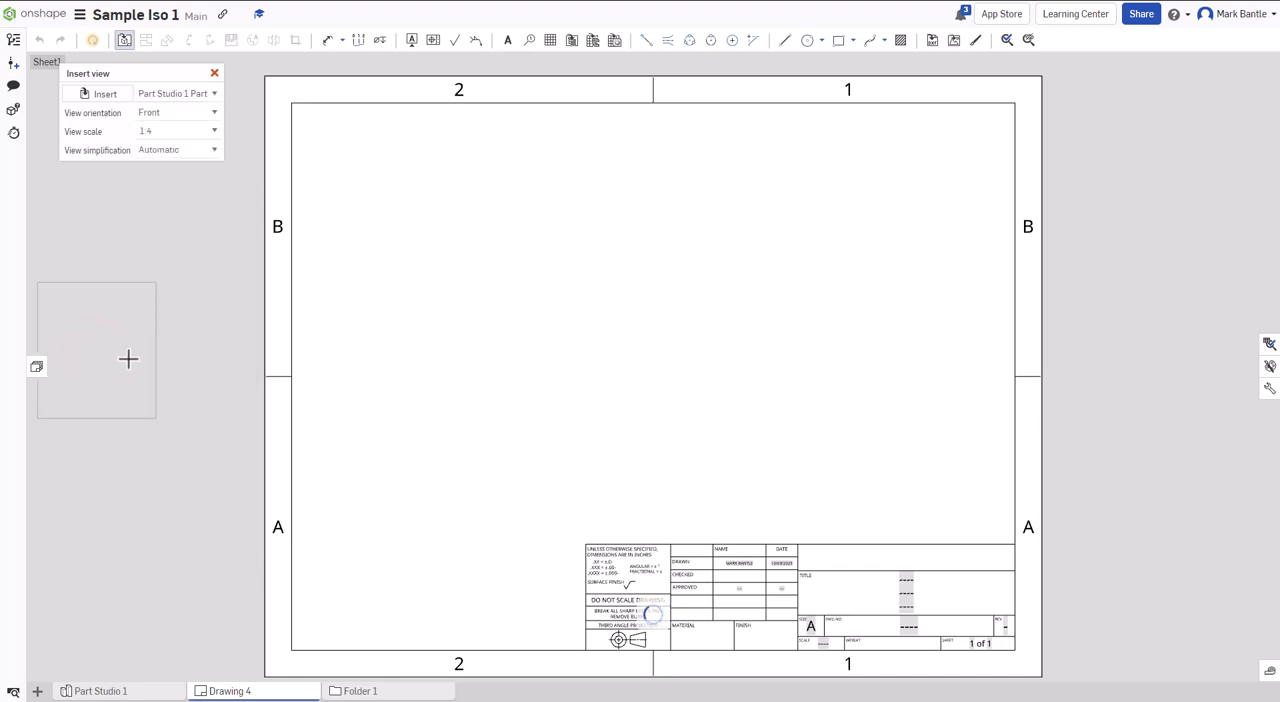
click(580, 420)
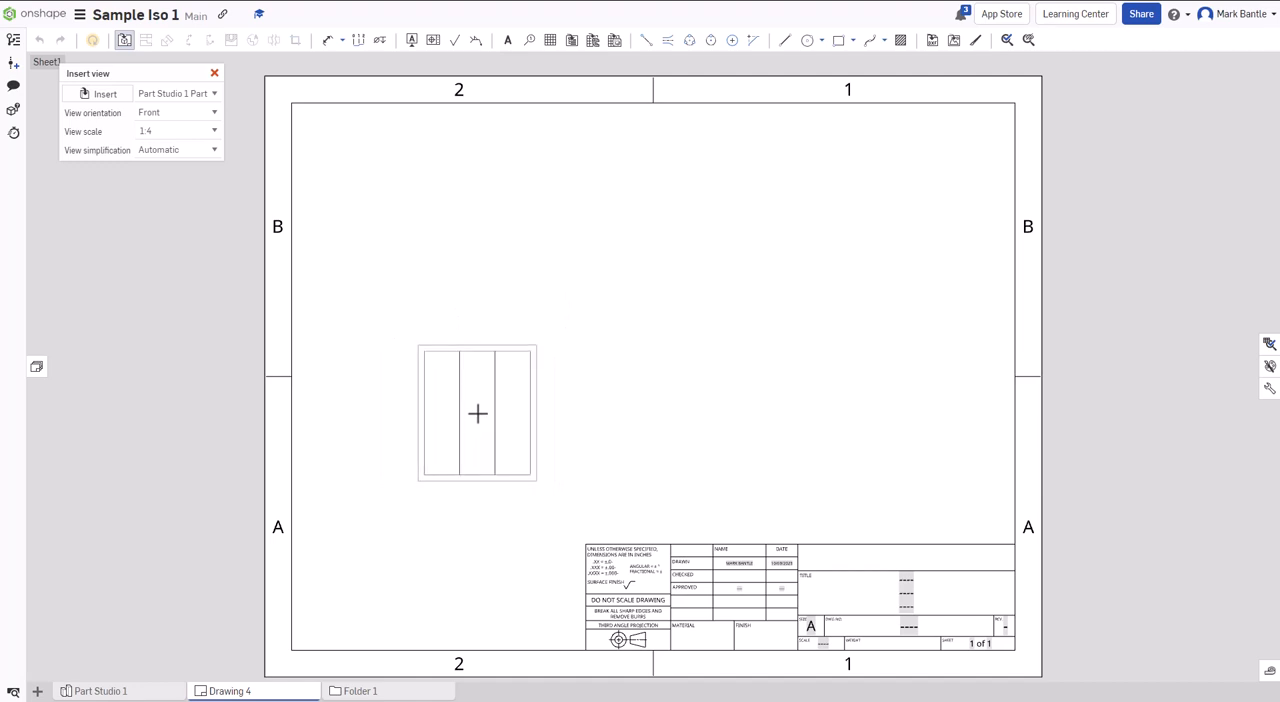
click(477, 415)
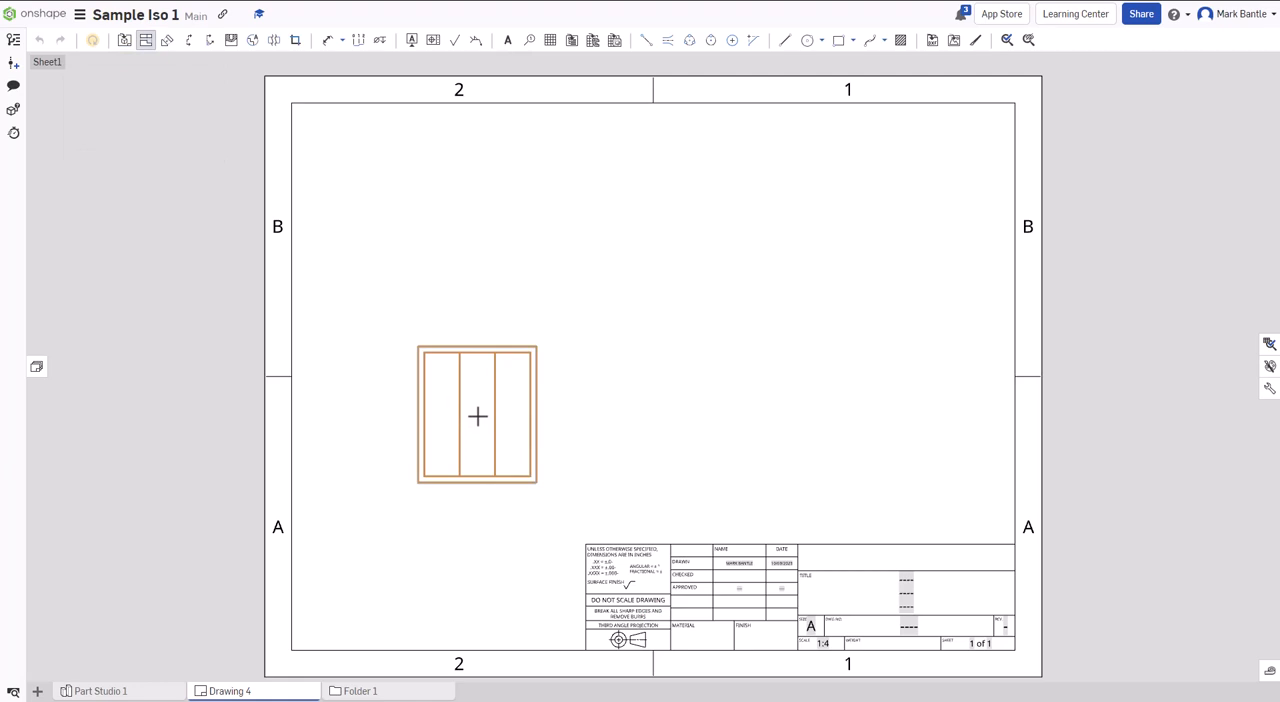
- Project a top view from the front view and place it directly above
click(147, 45)
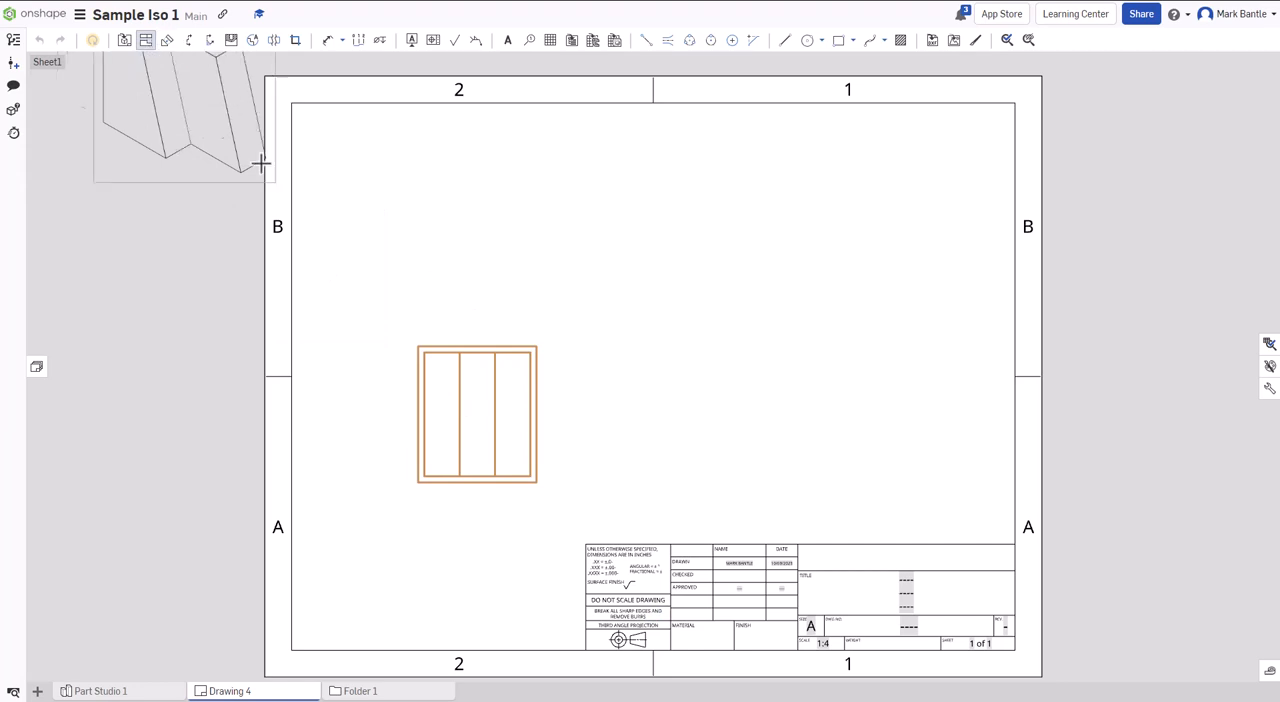
click(482, 409)
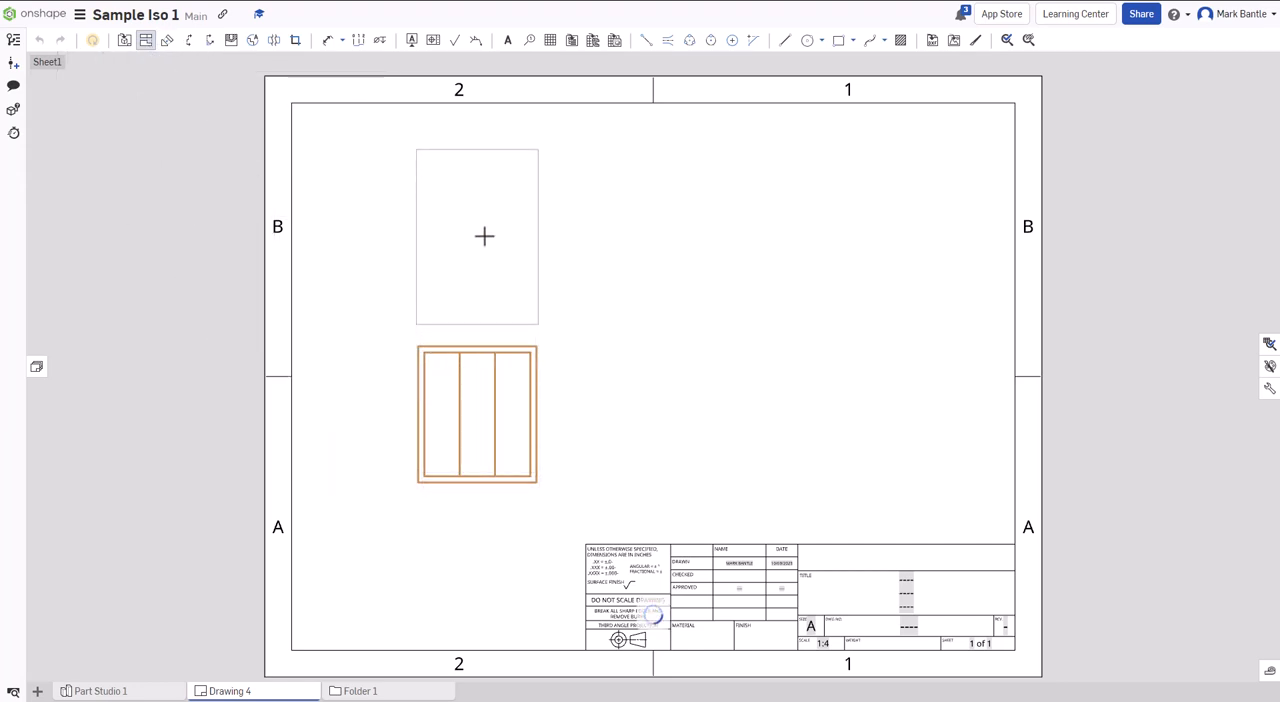
click(484, 235)
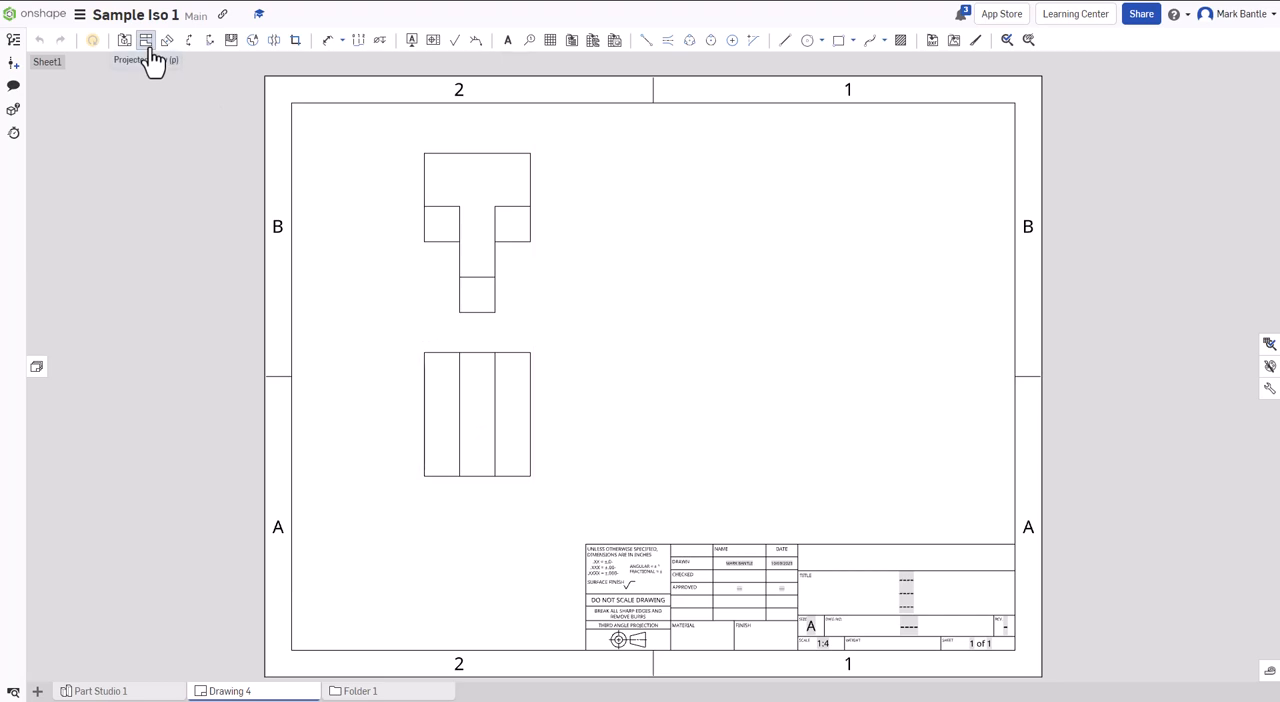
- Project a right side view and an isometric view from the front view, placing the isometric above the side view
click(486, 410)
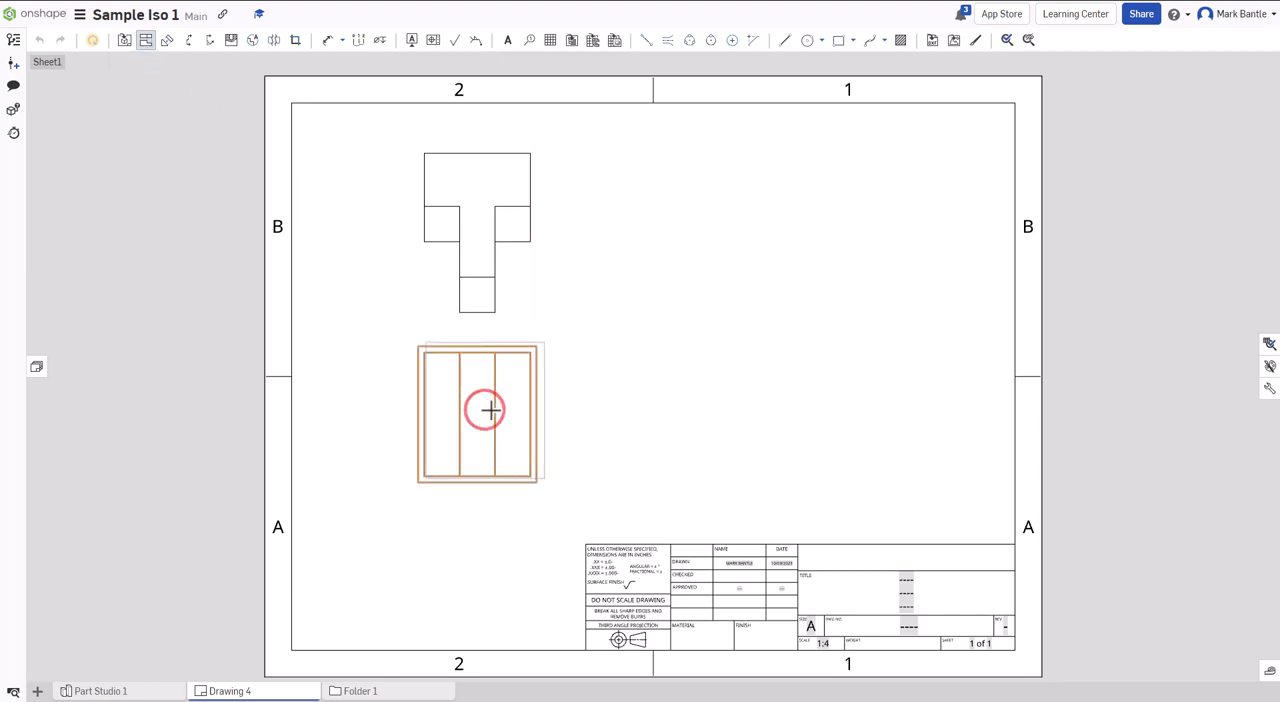
click(773, 423)
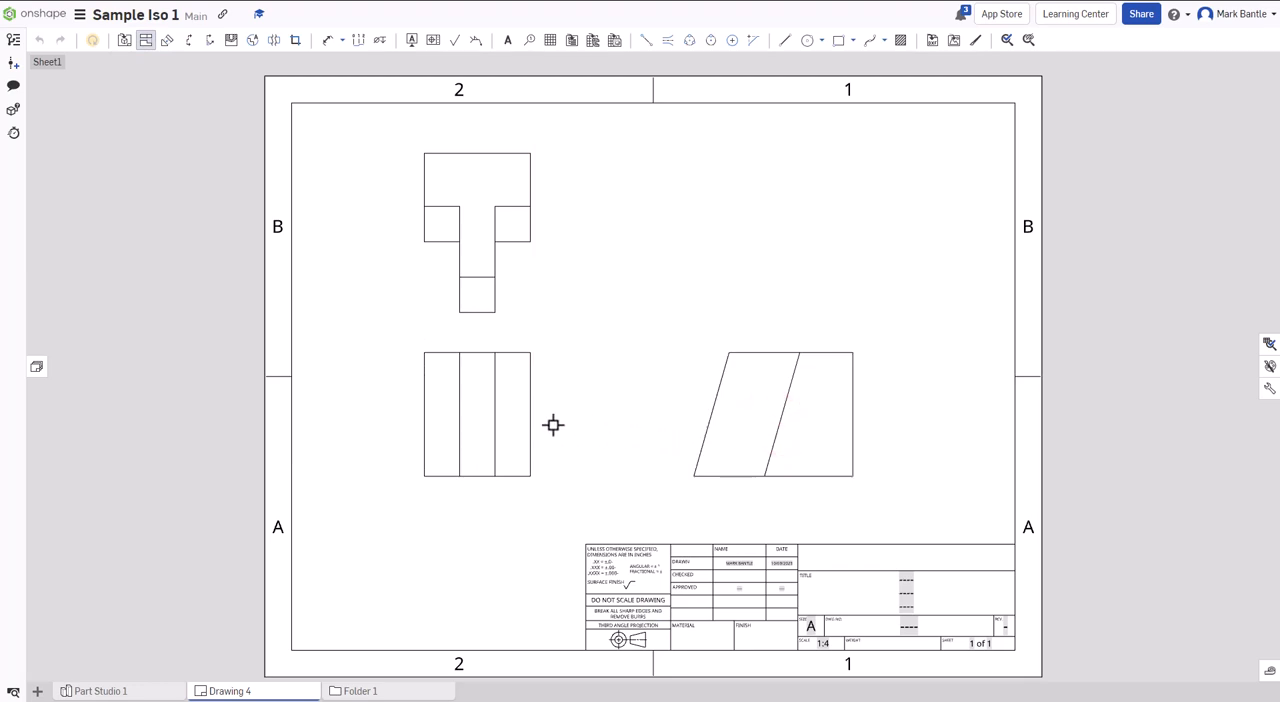
click(466, 418)
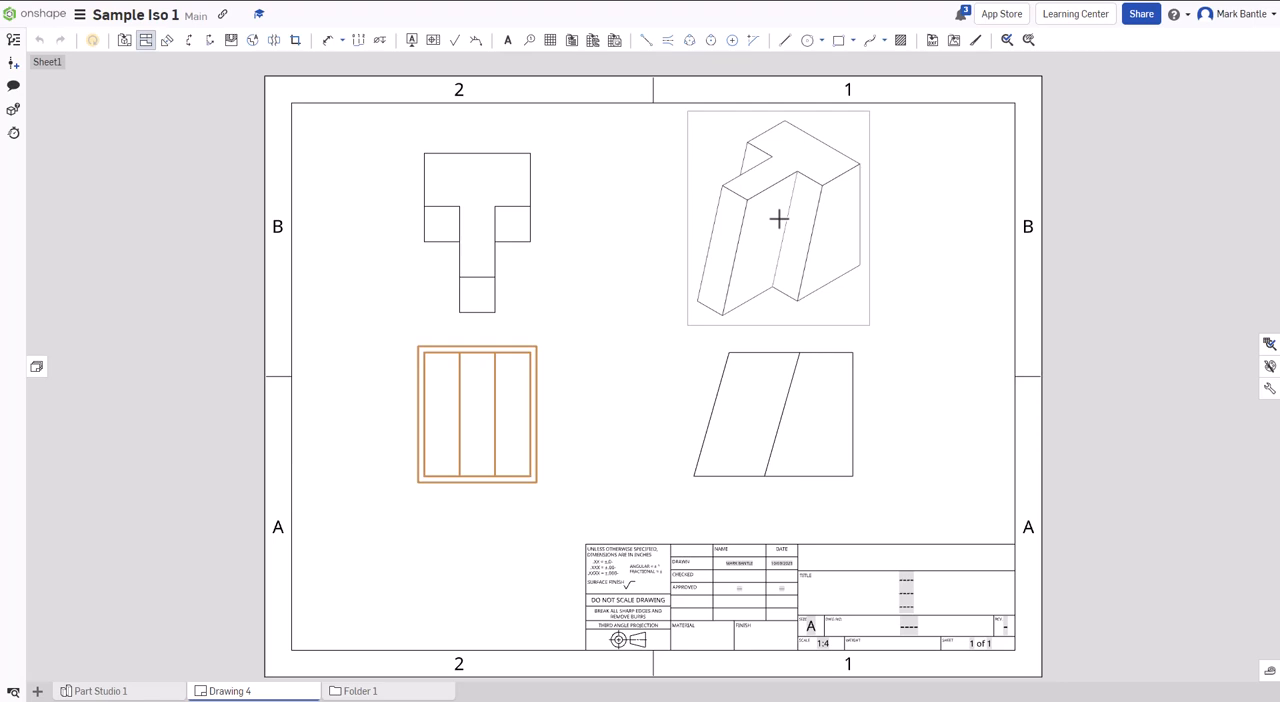
click(778, 218)
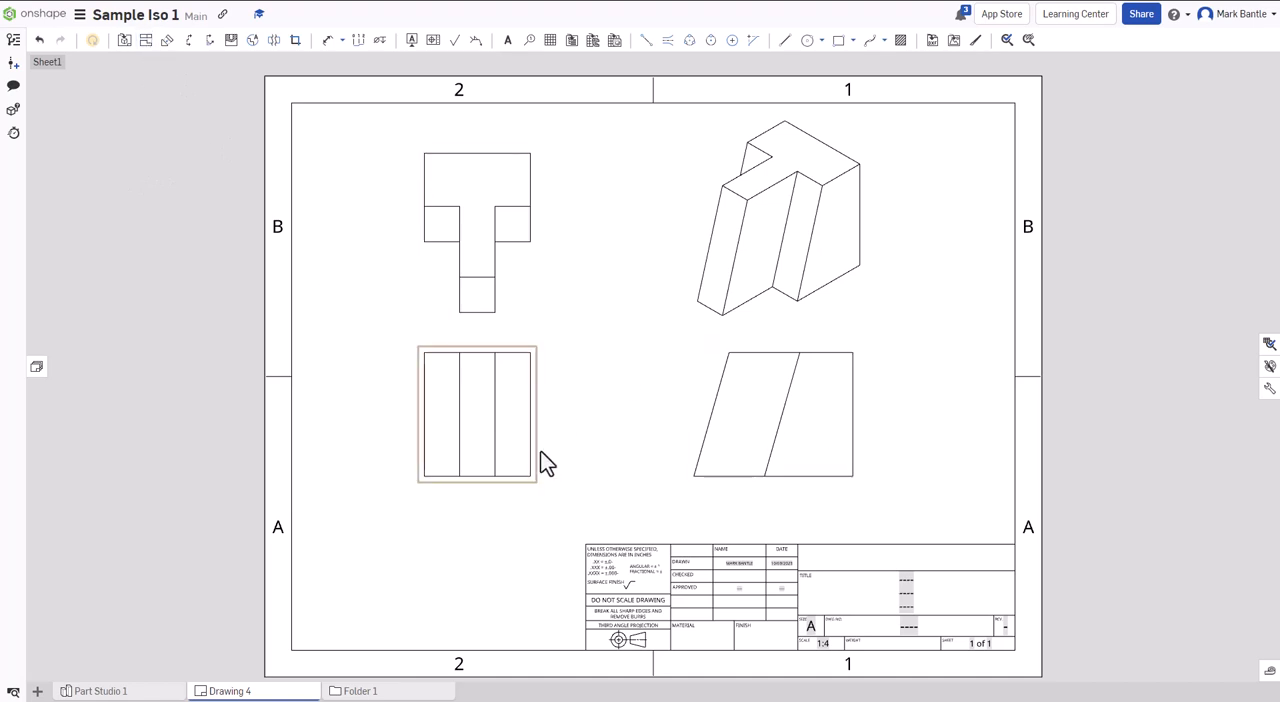
- Return to Part Studio 1 and compare the part's front and left side orientations
click(116, 691)
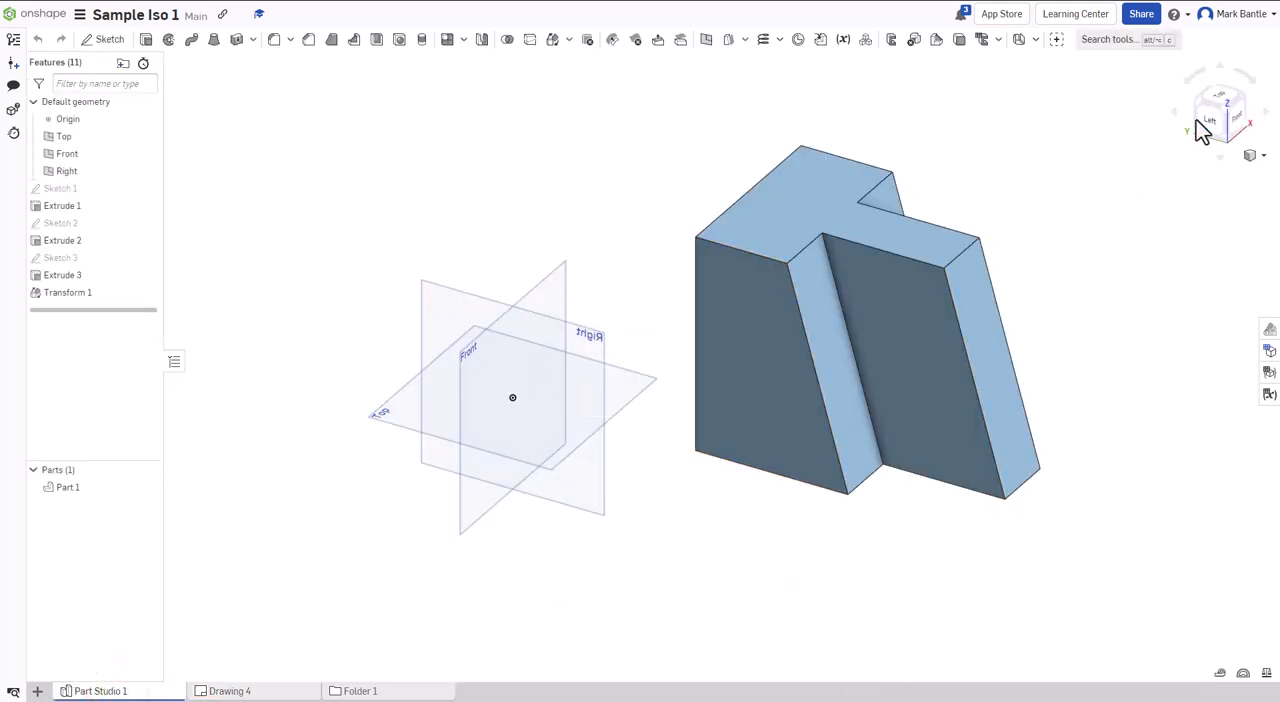
click(1238, 120)
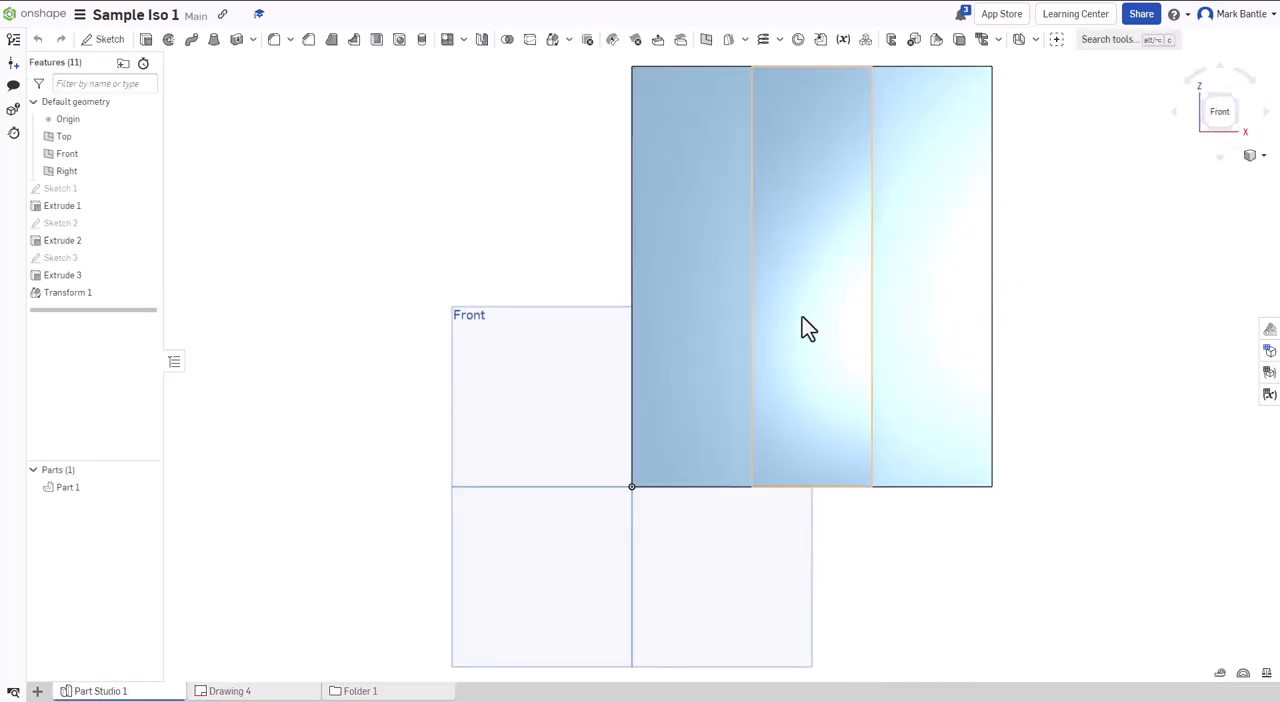
click(1174, 113)
click(1263, 115)
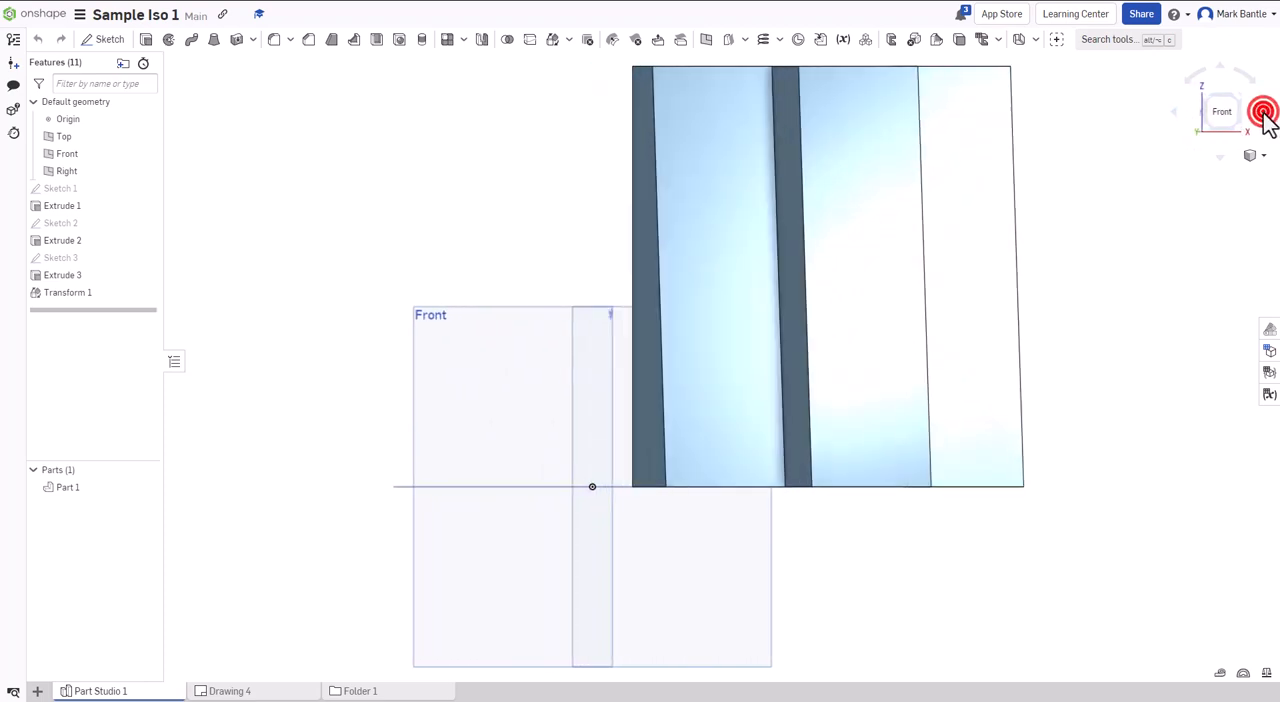
click(1206, 115)
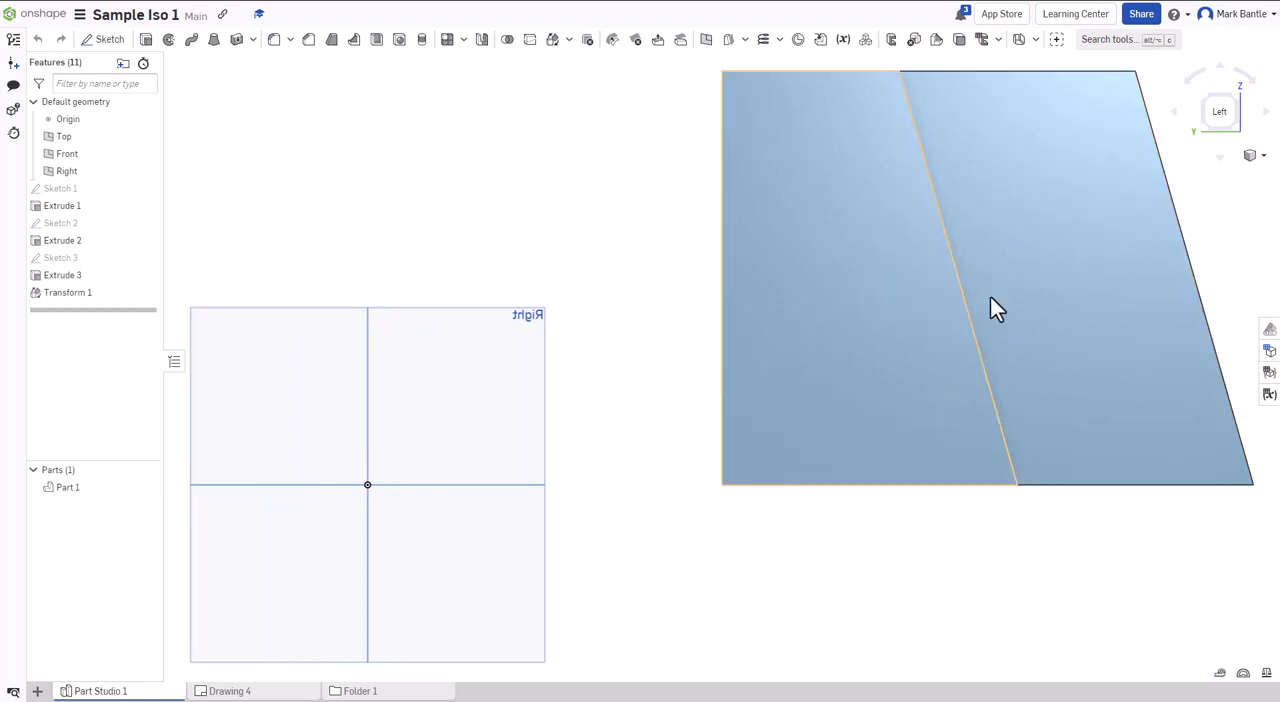
click(1236, 98)
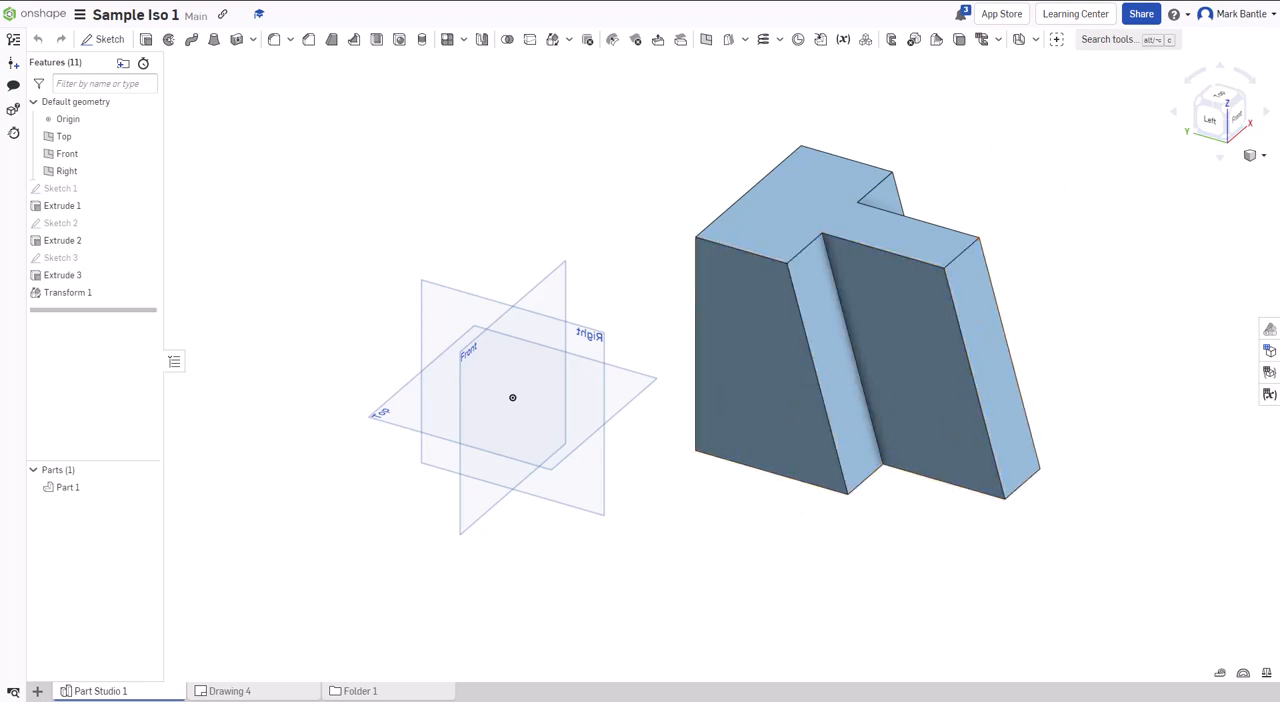
- Delete the front, top, isometric and right side views from the sheet in Drawing 4
click(228, 692)
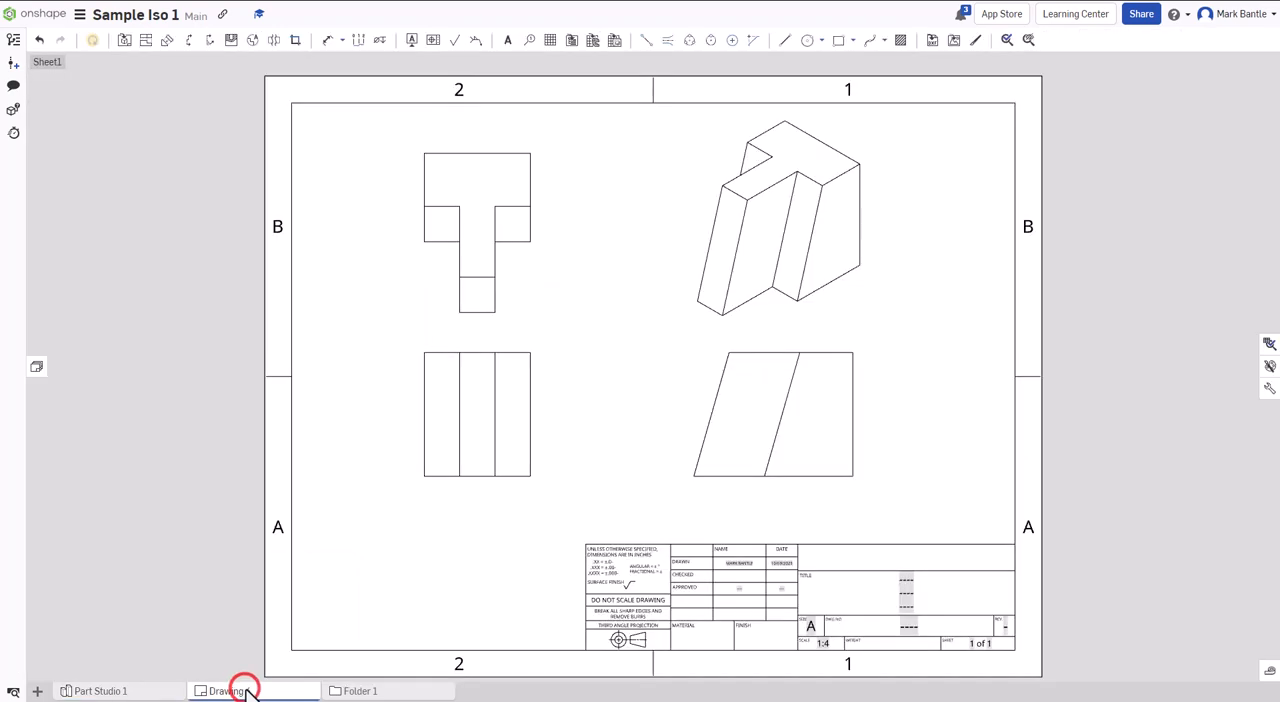
click(460, 448)
key(Delete)
click(470, 252)
key(Delete)
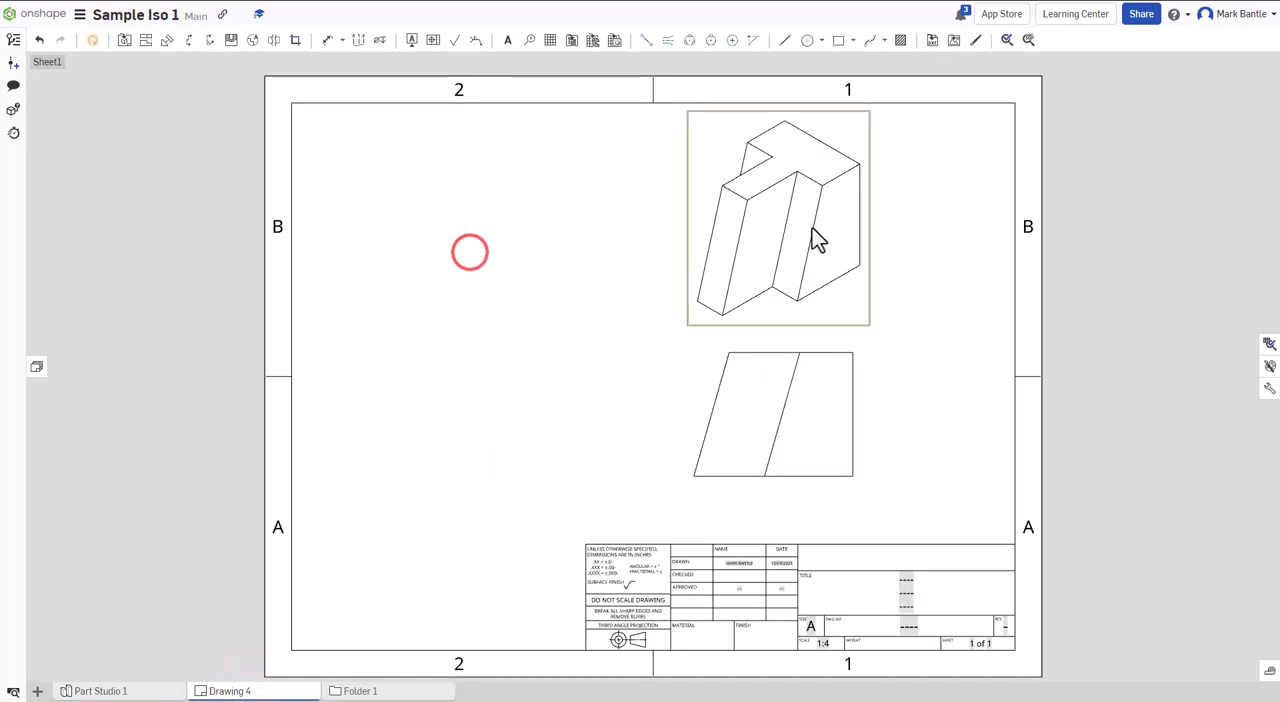
click(789, 231)
key(Delete)
click(791, 402)
key(Delete)
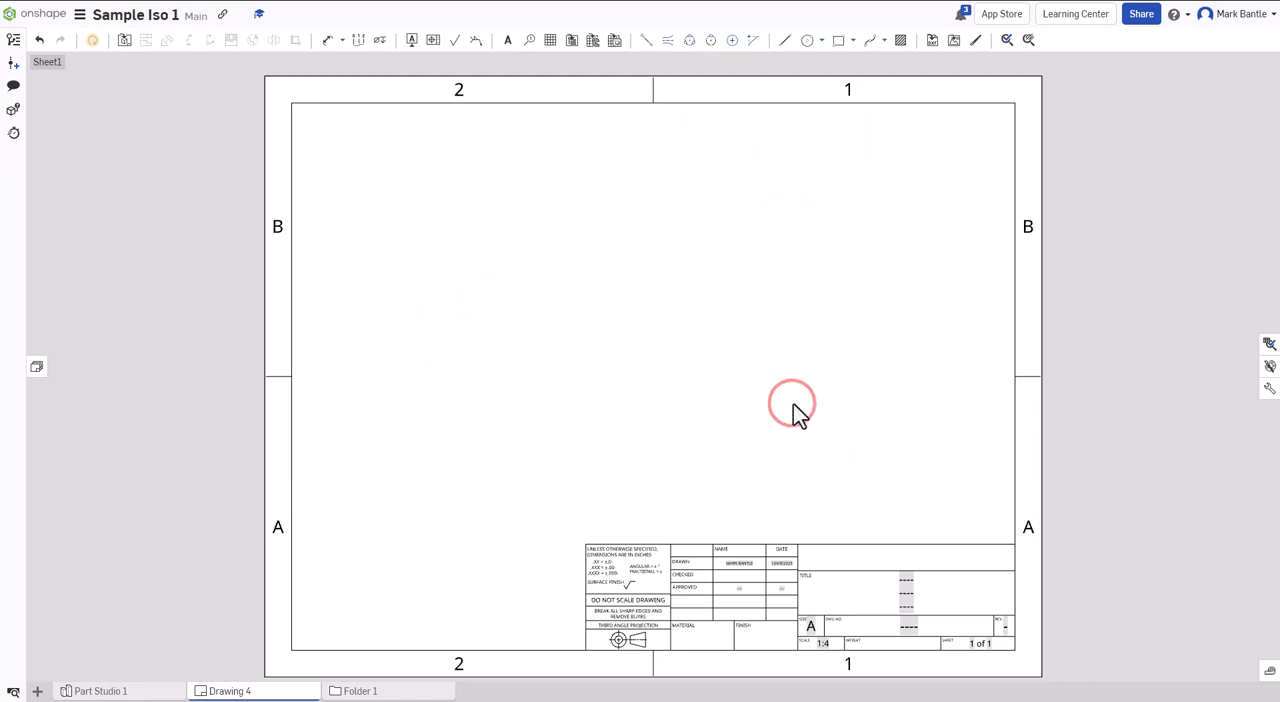
- Insert a Left-orientation view of the part from Part Studio 1 as the front view in the sheet's lower-left area
click(122, 44)
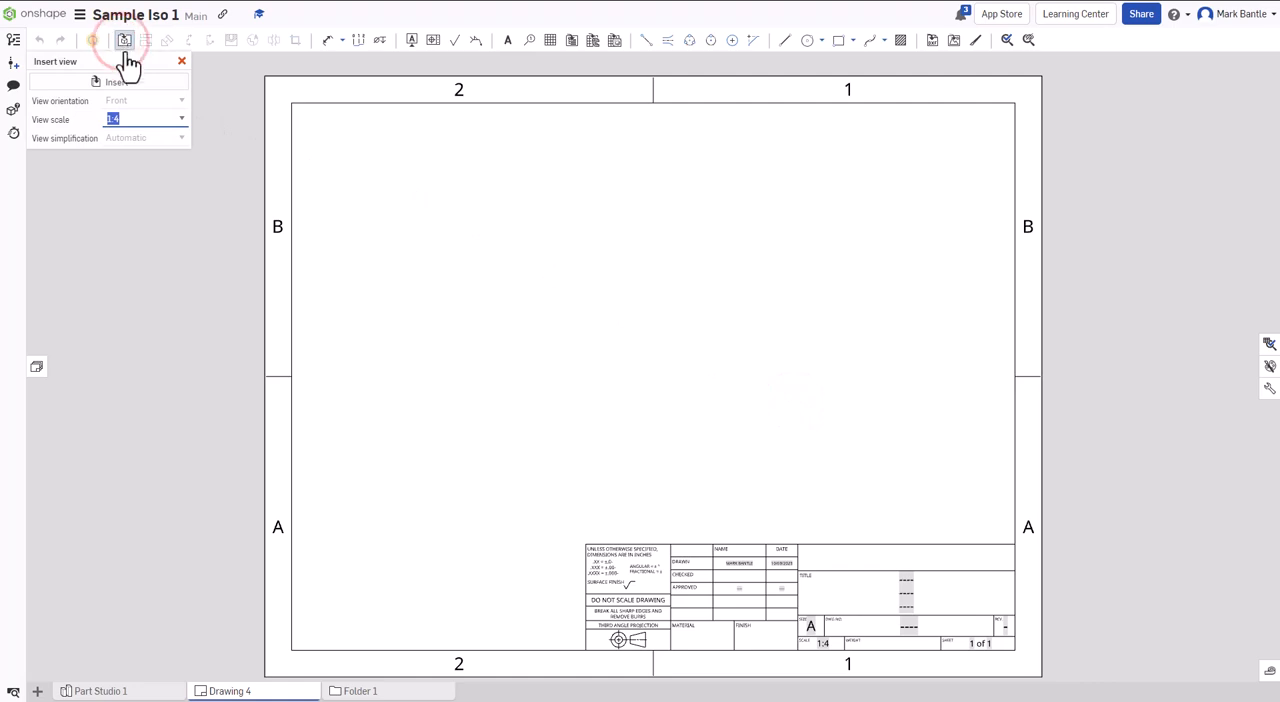
click(119, 84)
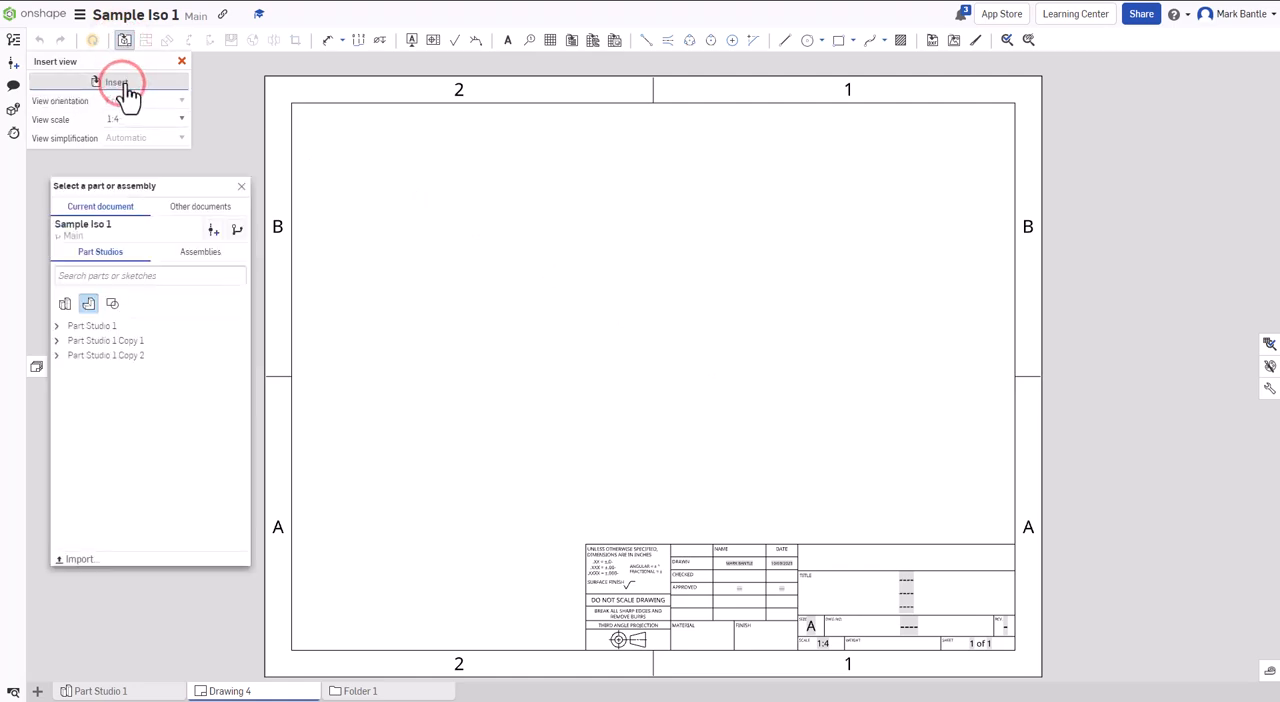
click(94, 326)
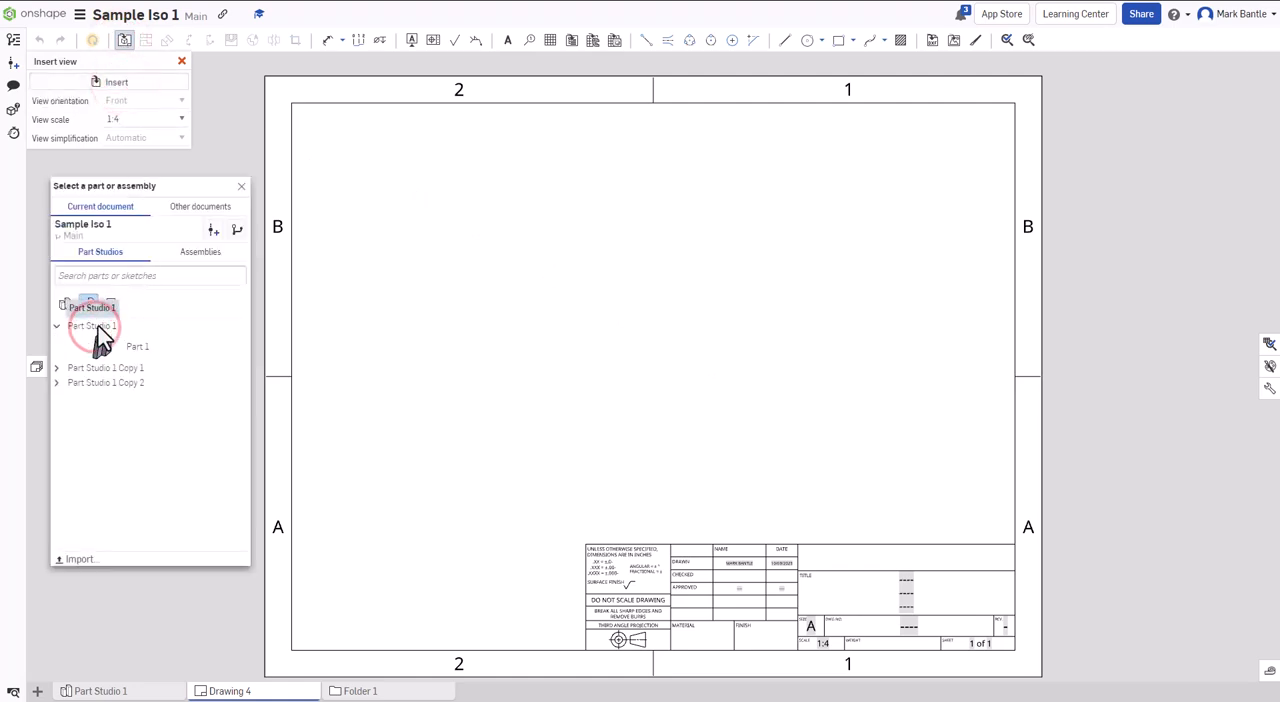
click(105, 351)
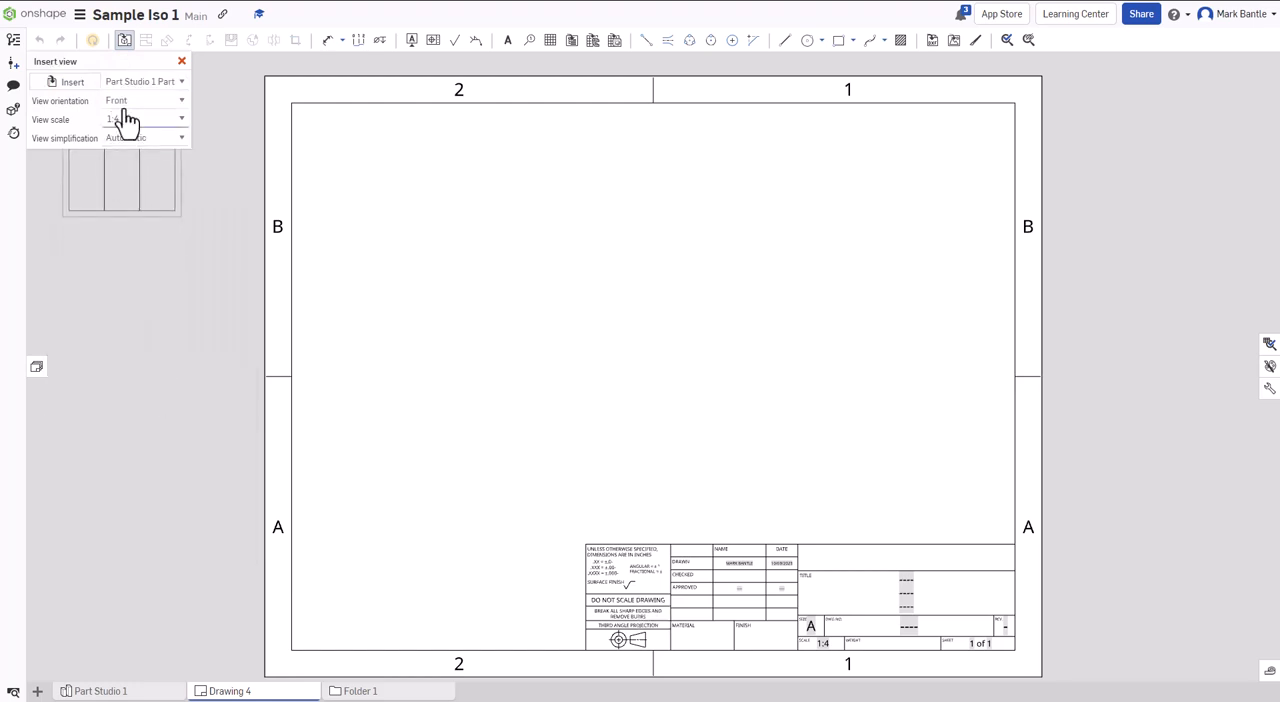
click(130, 107)
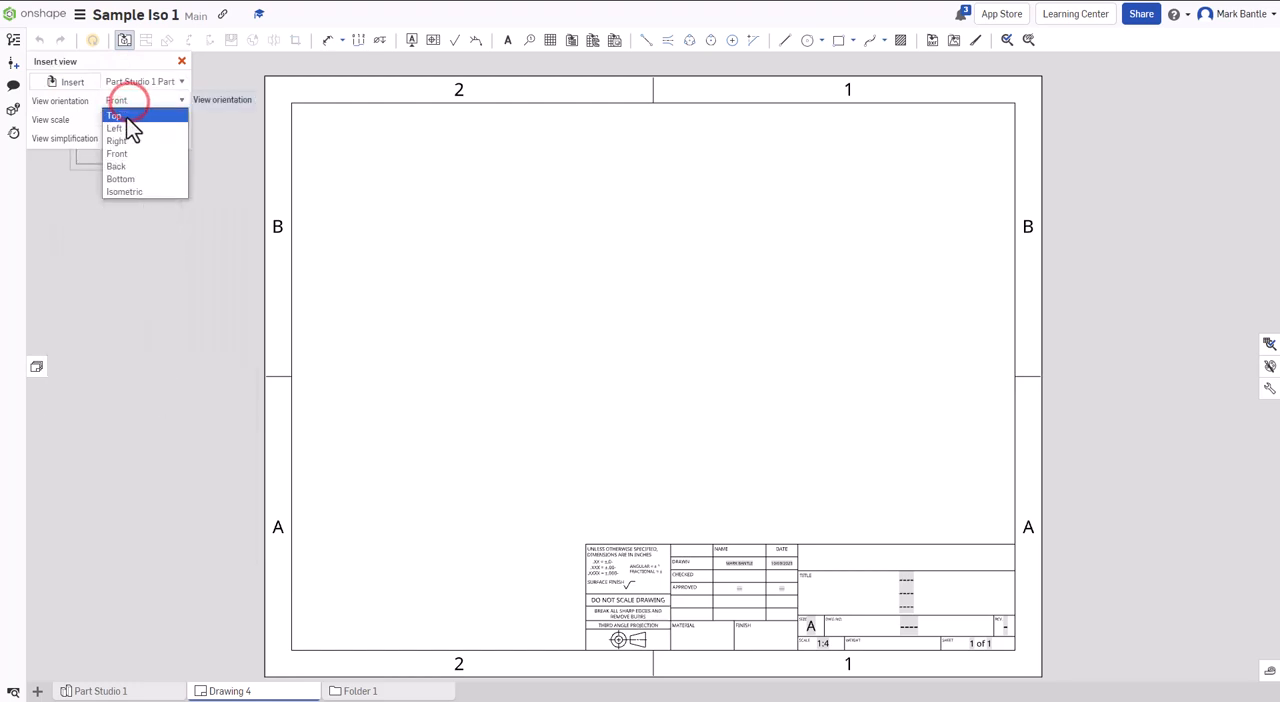
click(123, 130)
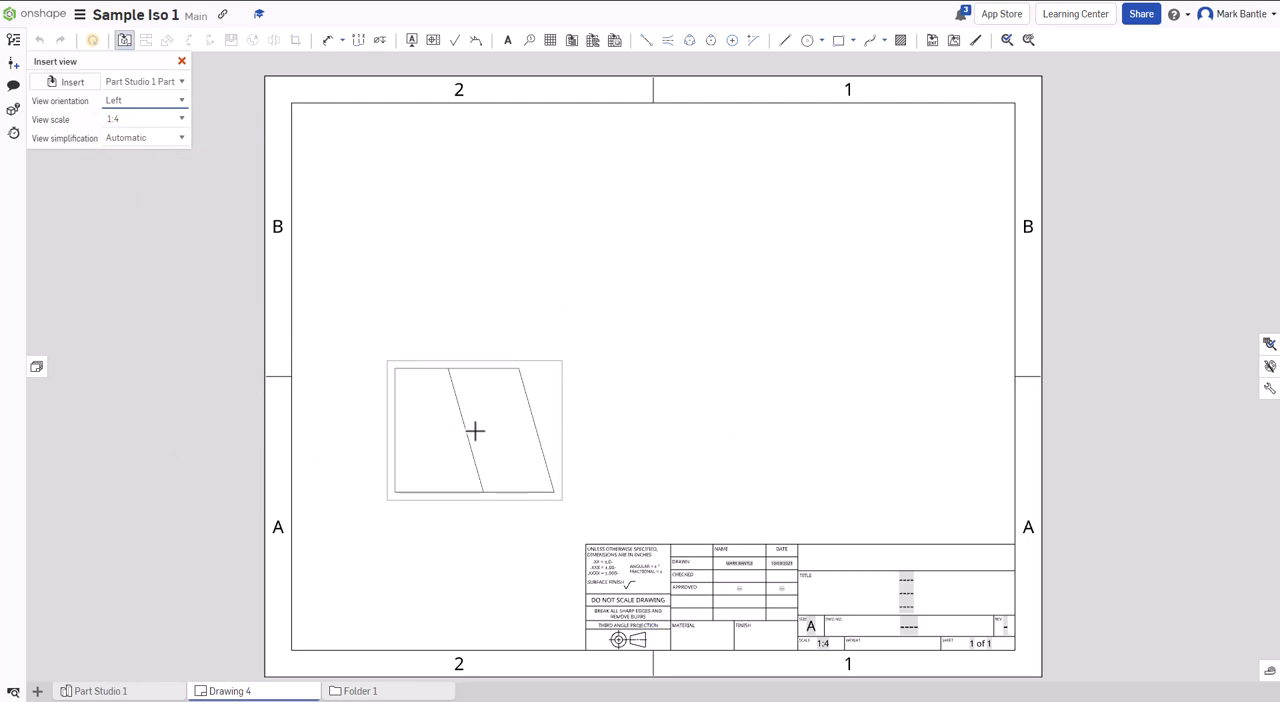
click(475, 431)
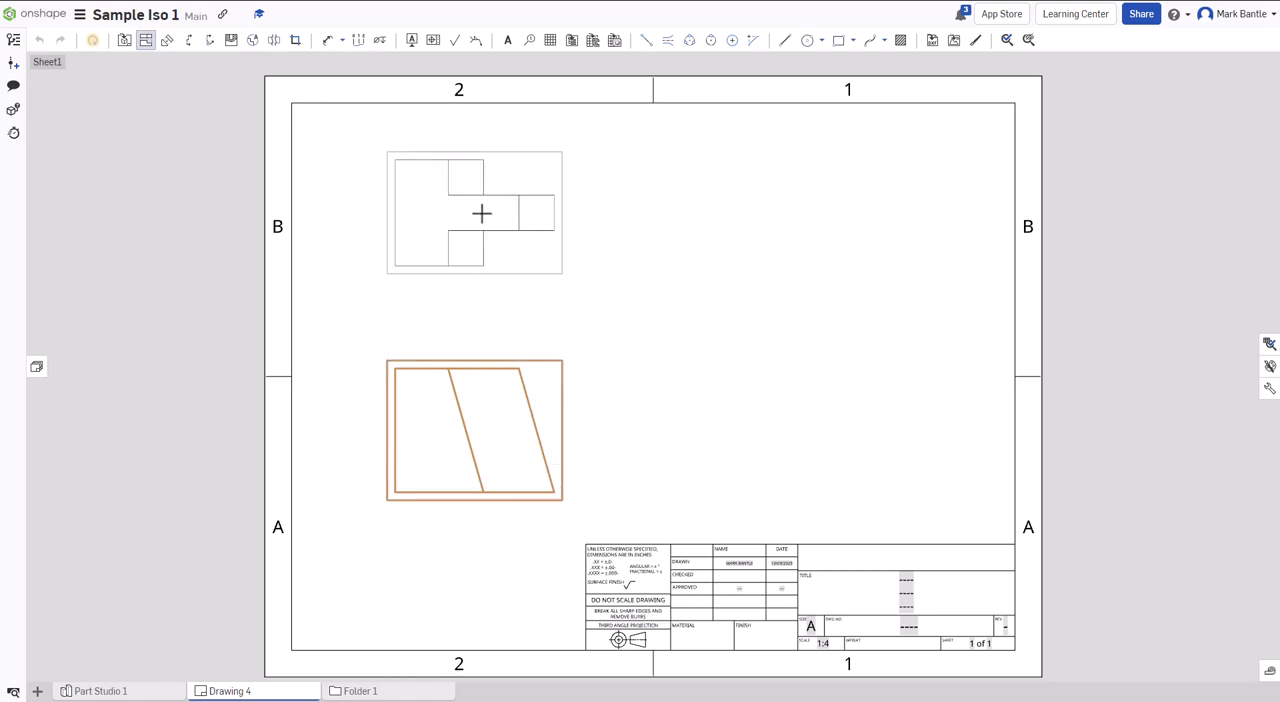
- Project top, right side and isometric views from the new front view, placing the isometric above the side view
click(481, 213)
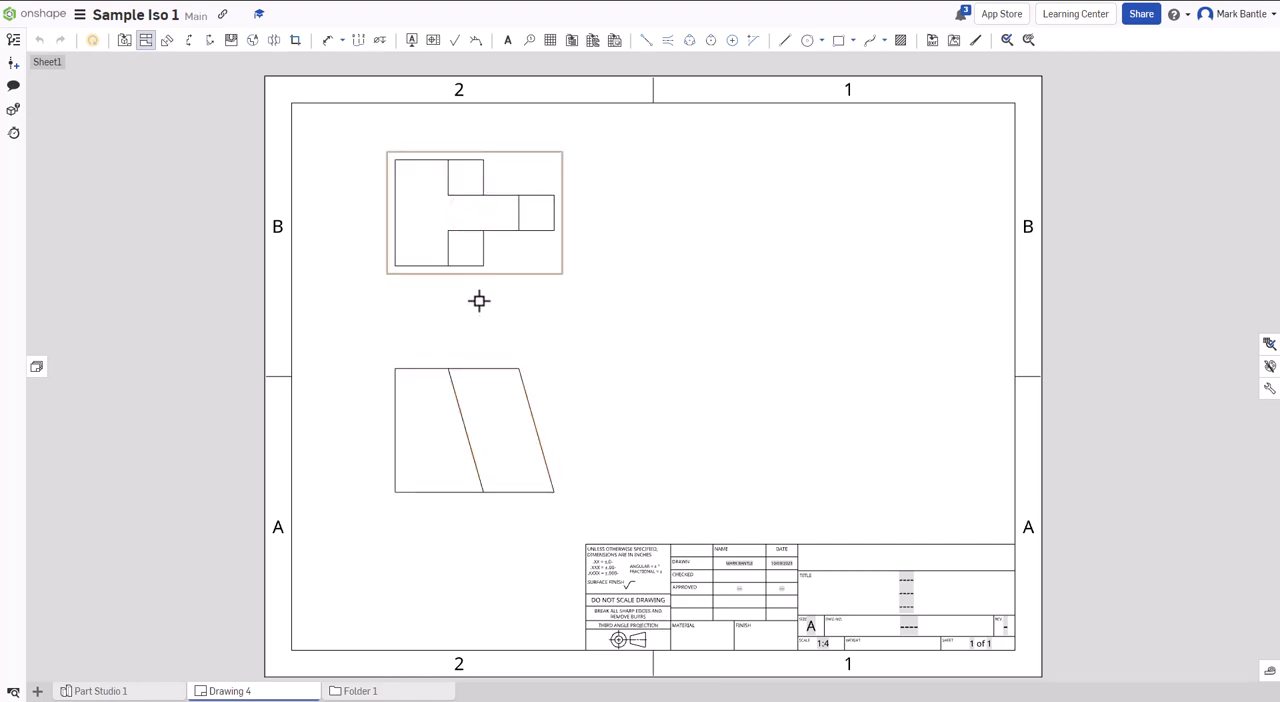
click(478, 429)
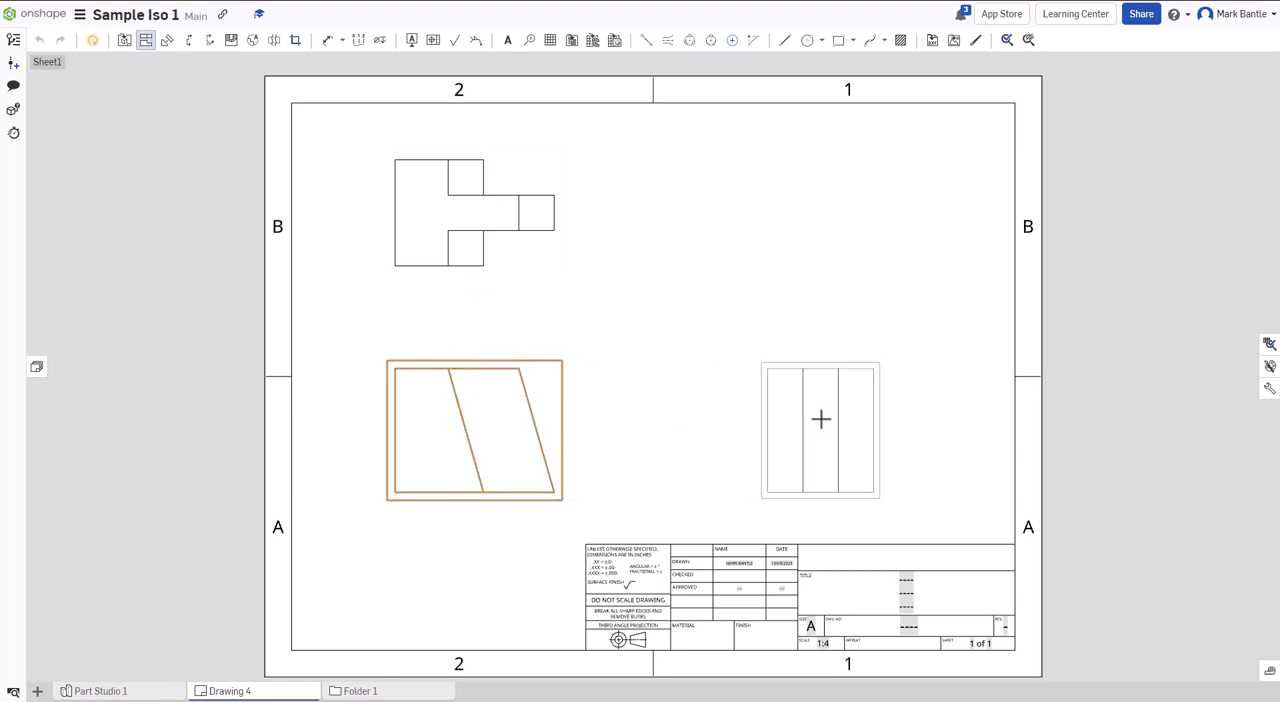
click(813, 417)
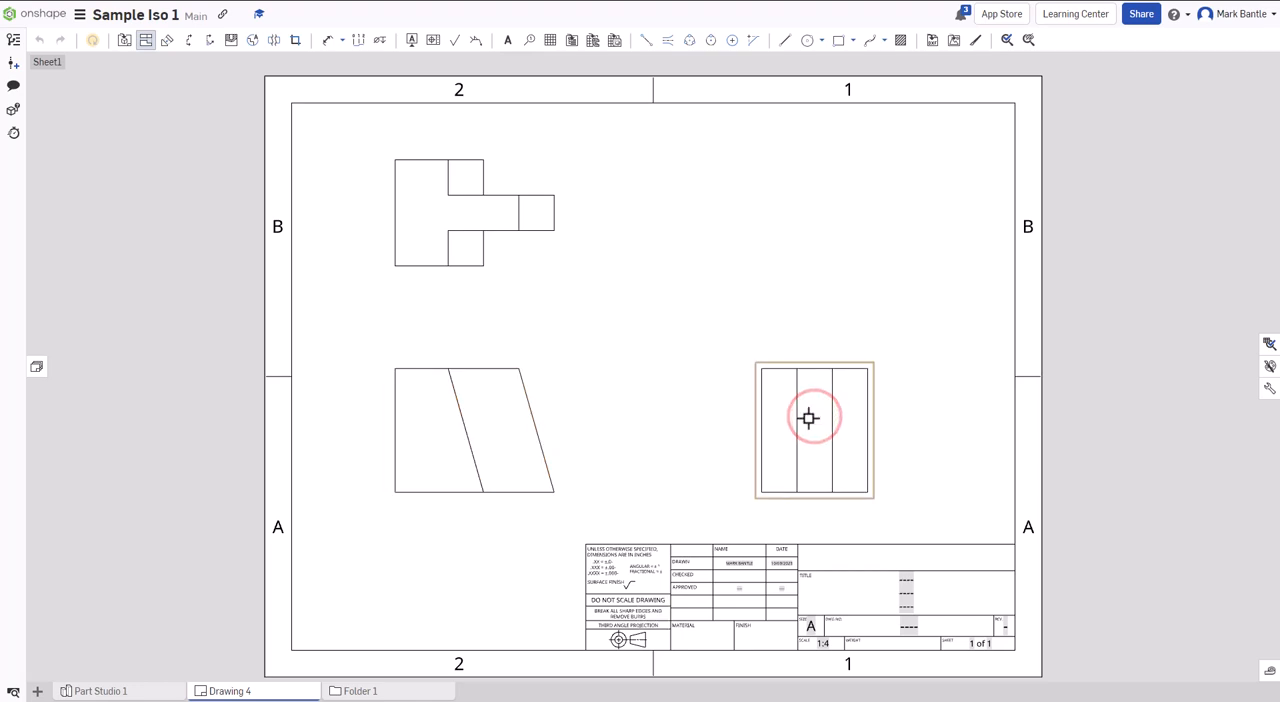
click(494, 447)
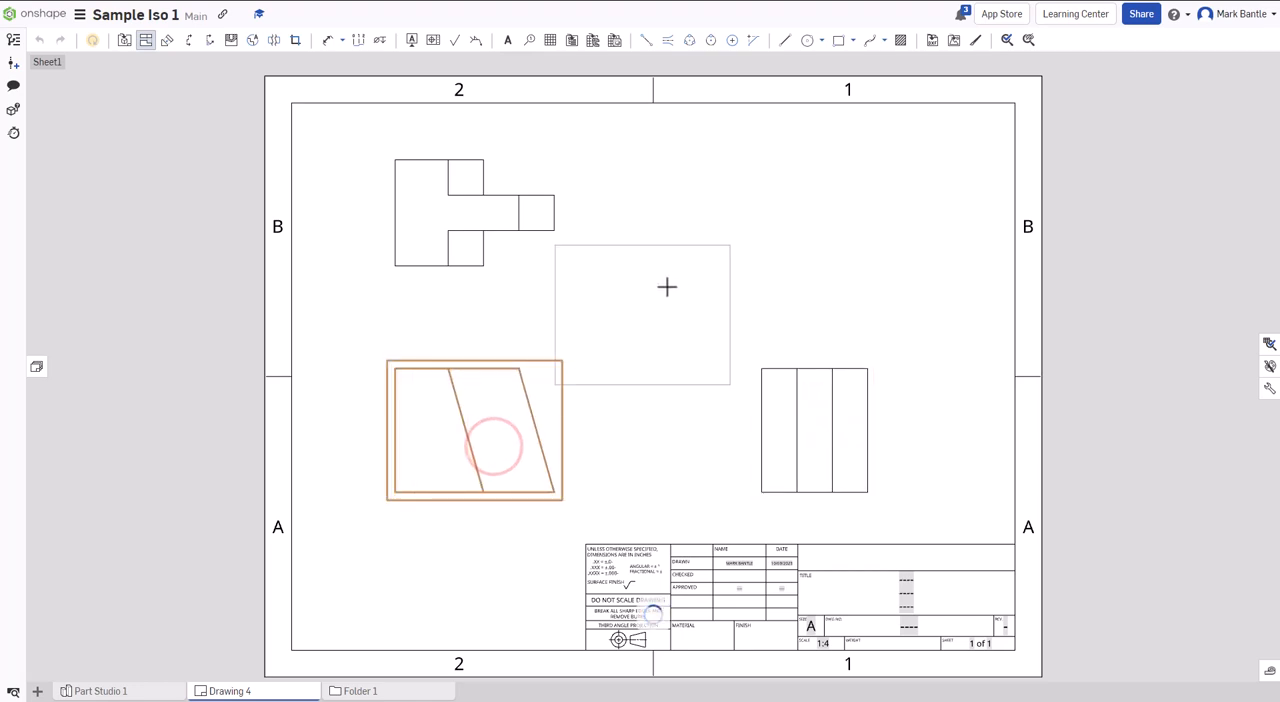
click(797, 228)
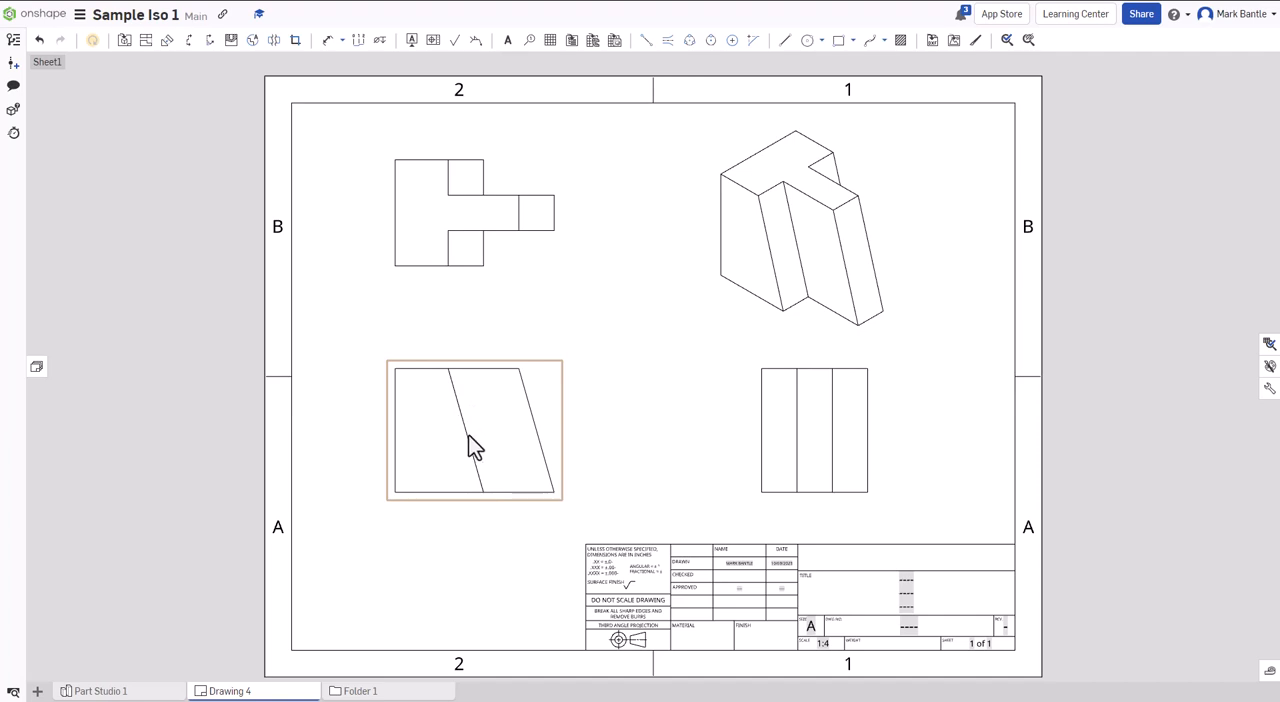
- Reposition the four views to space them evenly on the sheet, shifting the isometric view over the side view
mouse_move(455, 224)
mouse_down()
mouse_move(488, 221)
mouse_move(430, 232)
mouse_move(469, 237)
mouse_up()
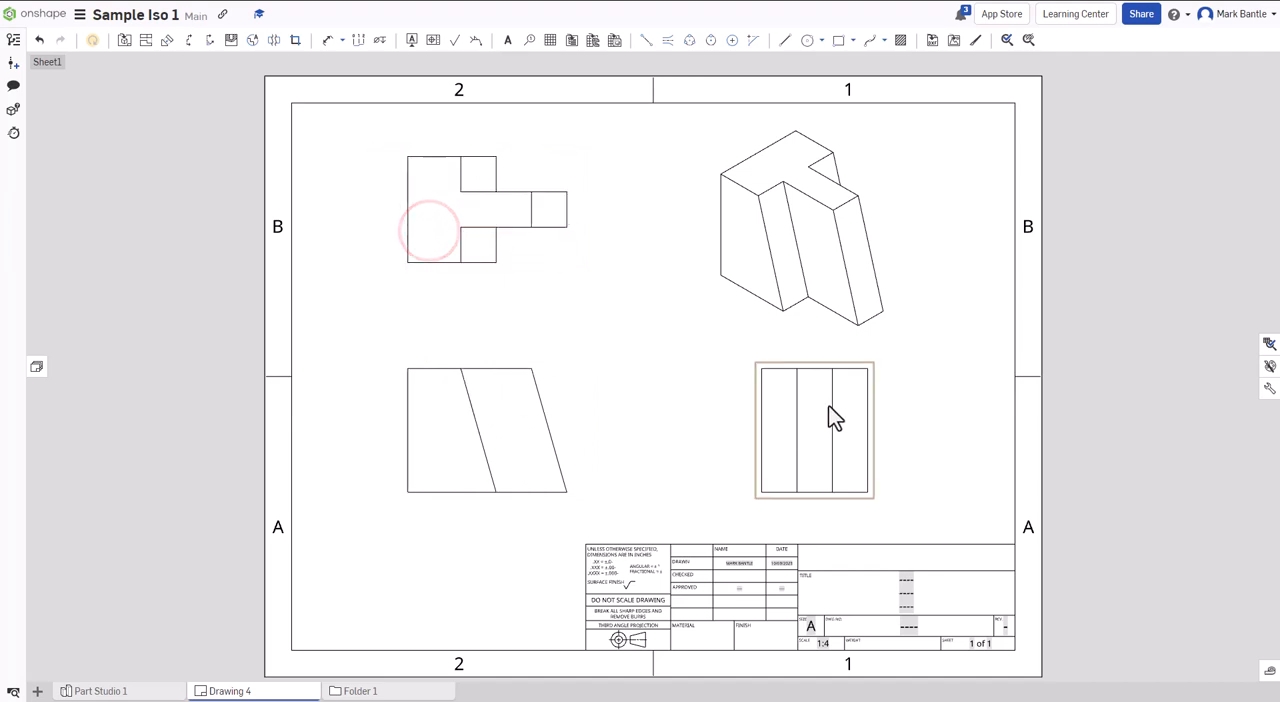
drag(825, 420, 828, 389)
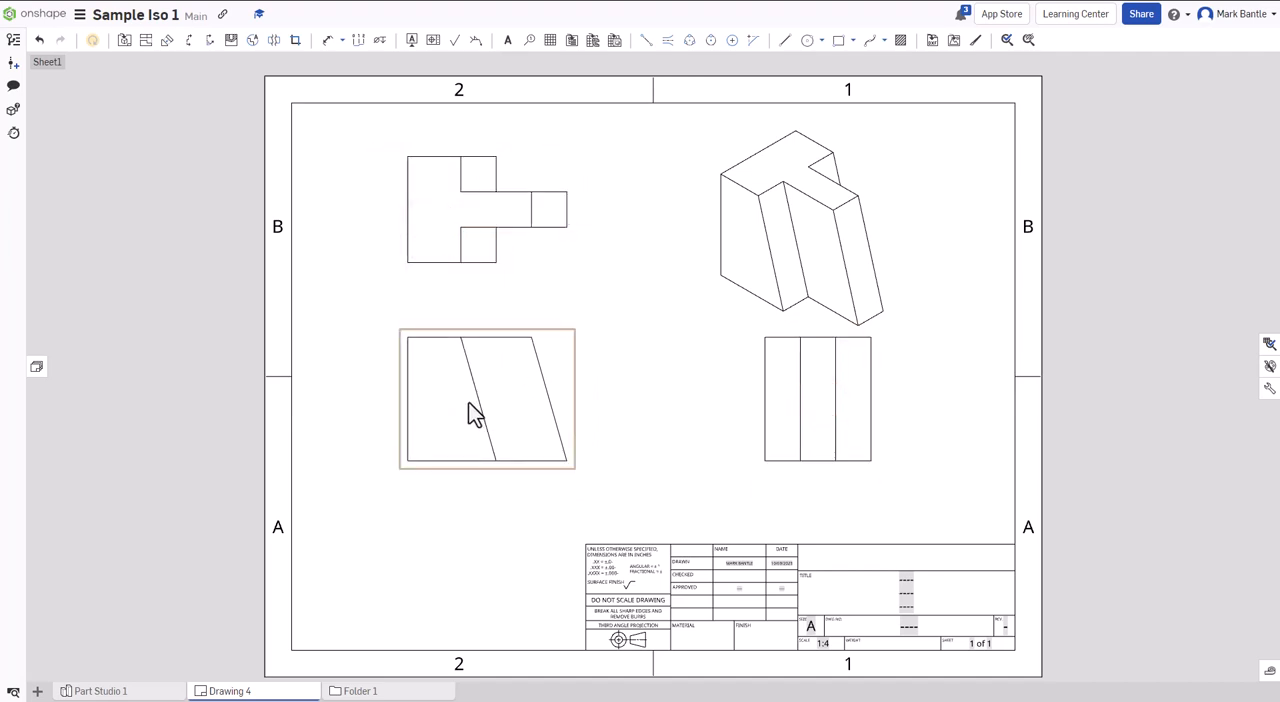
drag(463, 409, 468, 440)
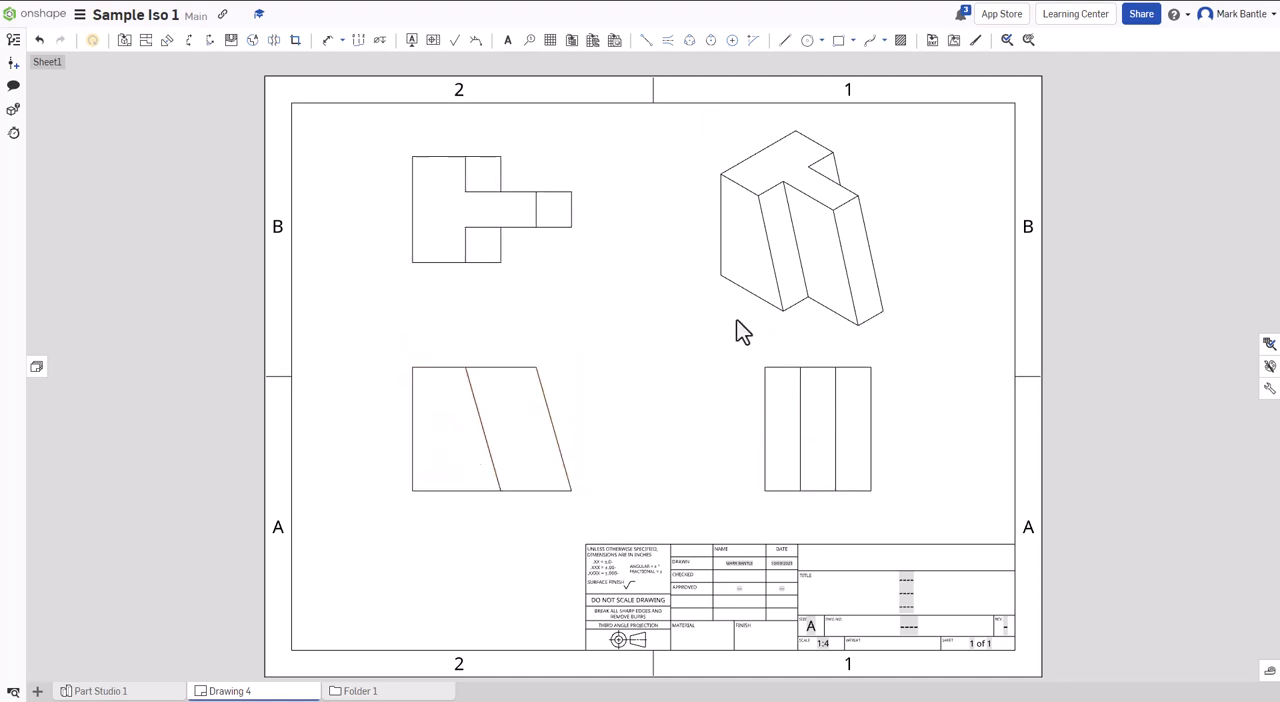
click(752, 250)
drag(752, 250, 786, 258)
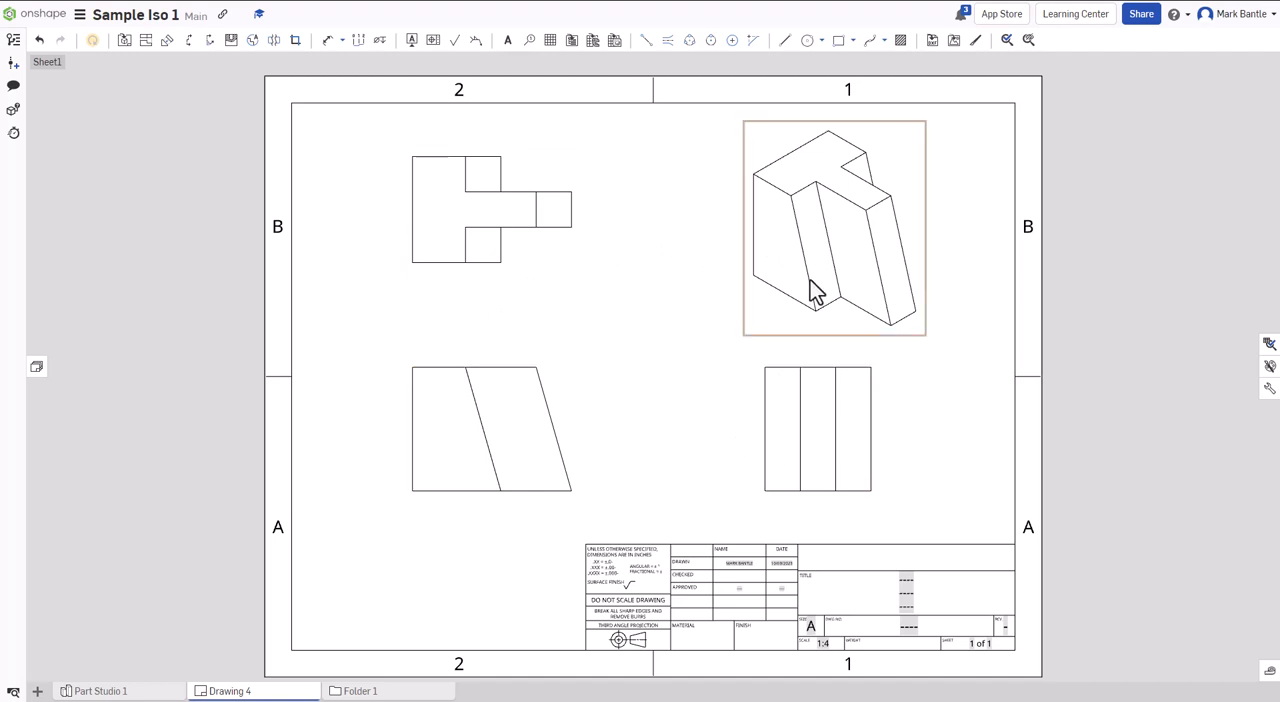
- Try scales of 1:1 and 1:8 on the front view, and set its scale to 1:4
double_click(467, 439)
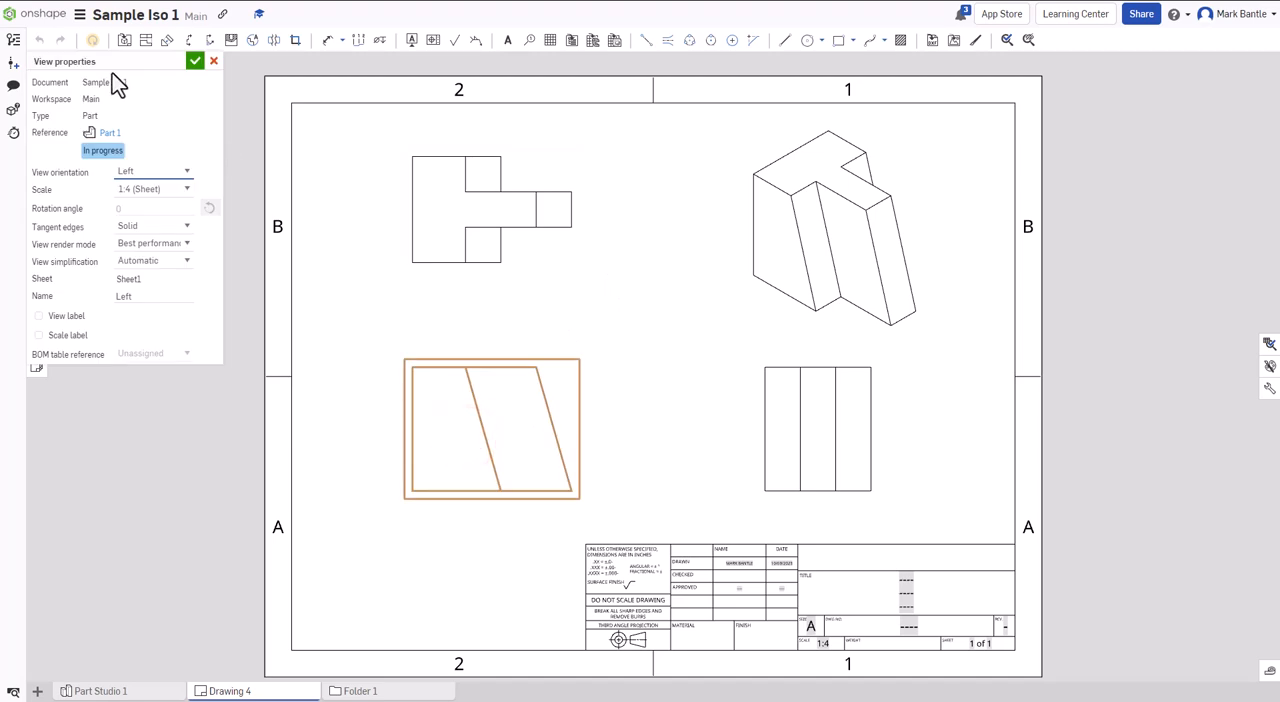
click(185, 190)
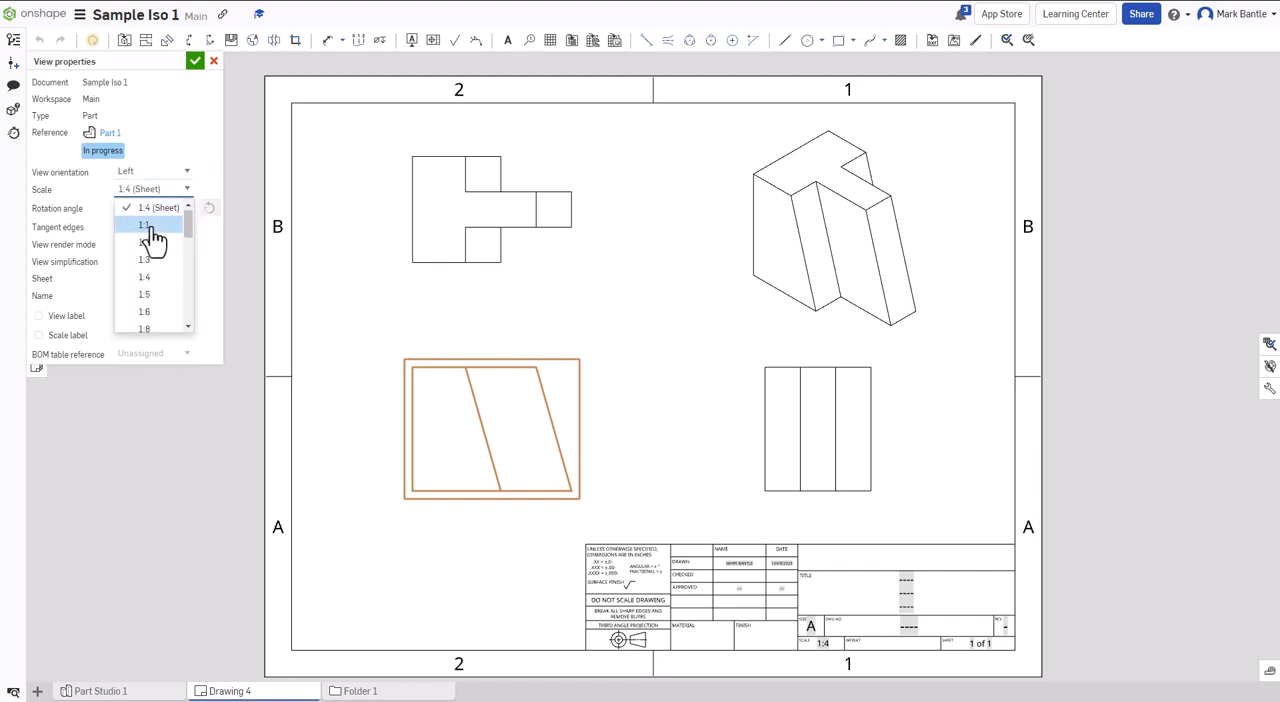
click(148, 226)
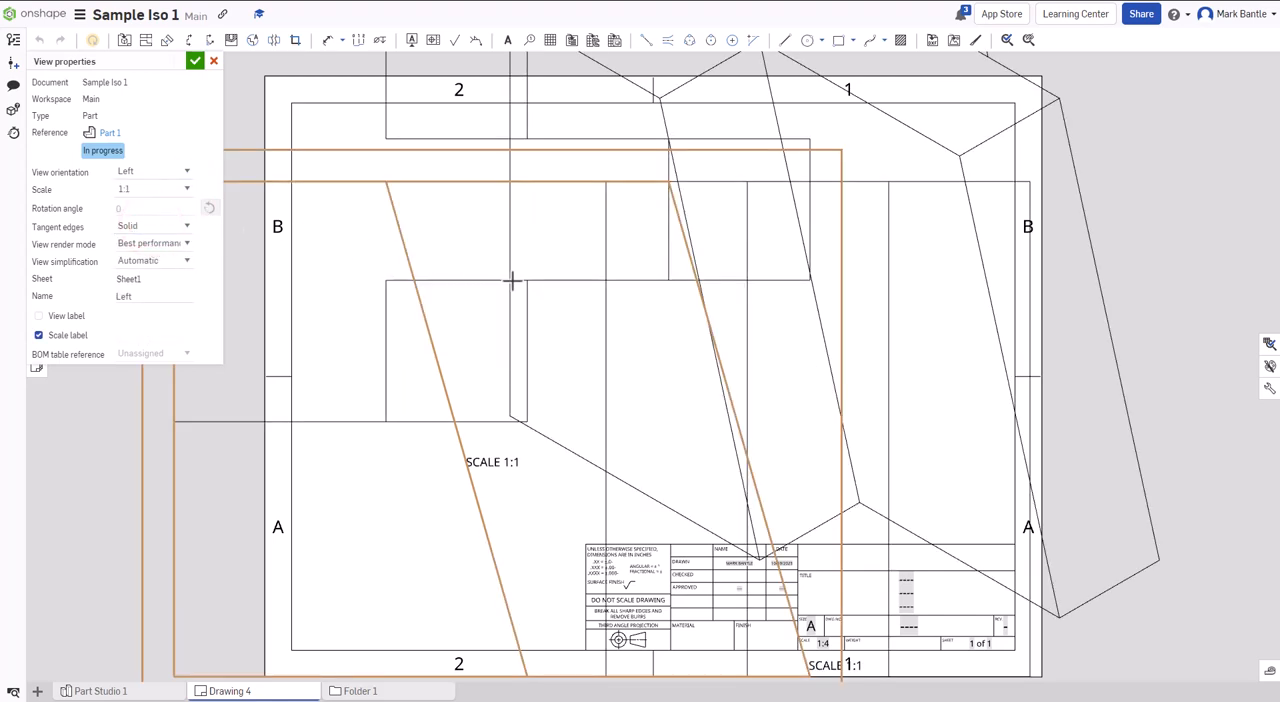
click(156, 188)
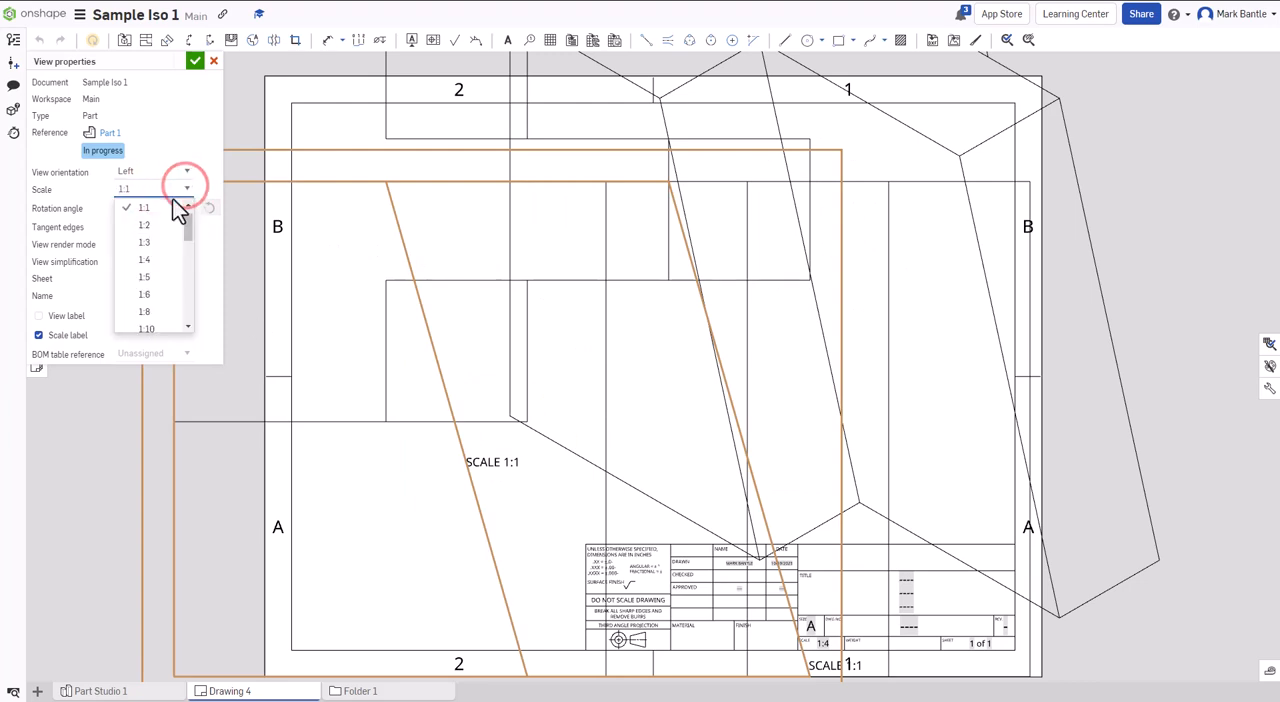
click(157, 311)
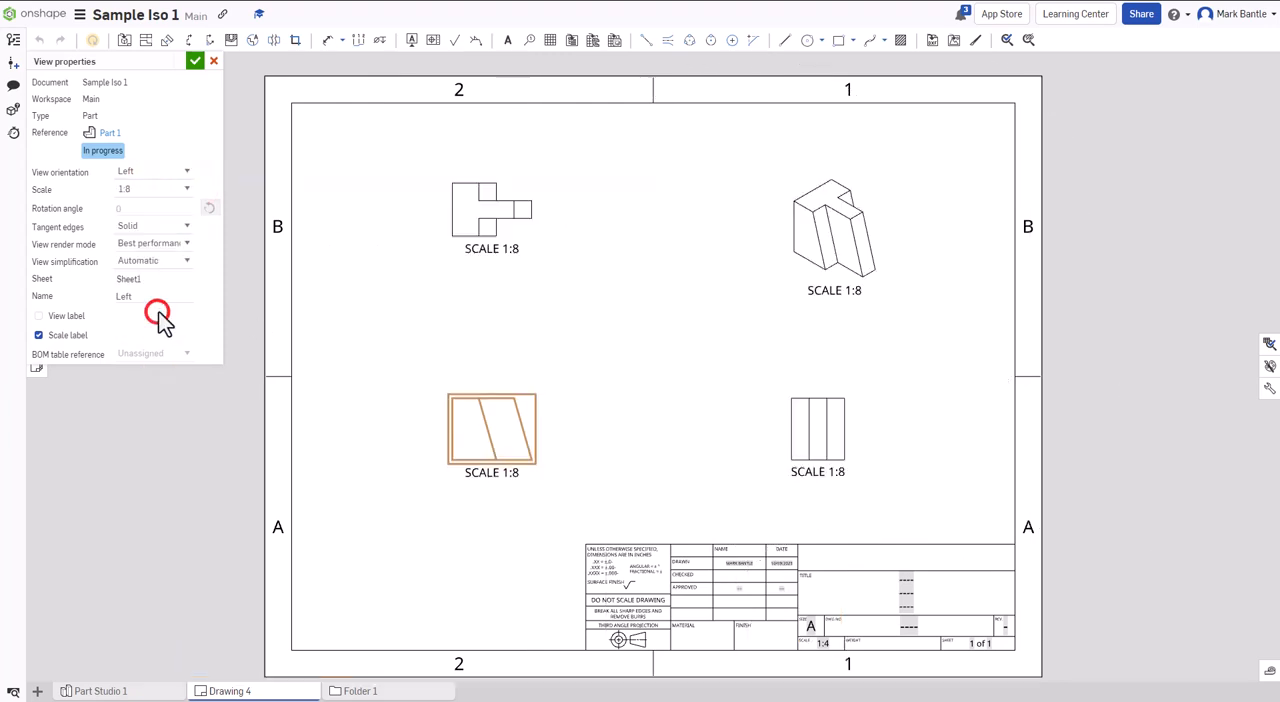
click(148, 189)
click(187, 192)
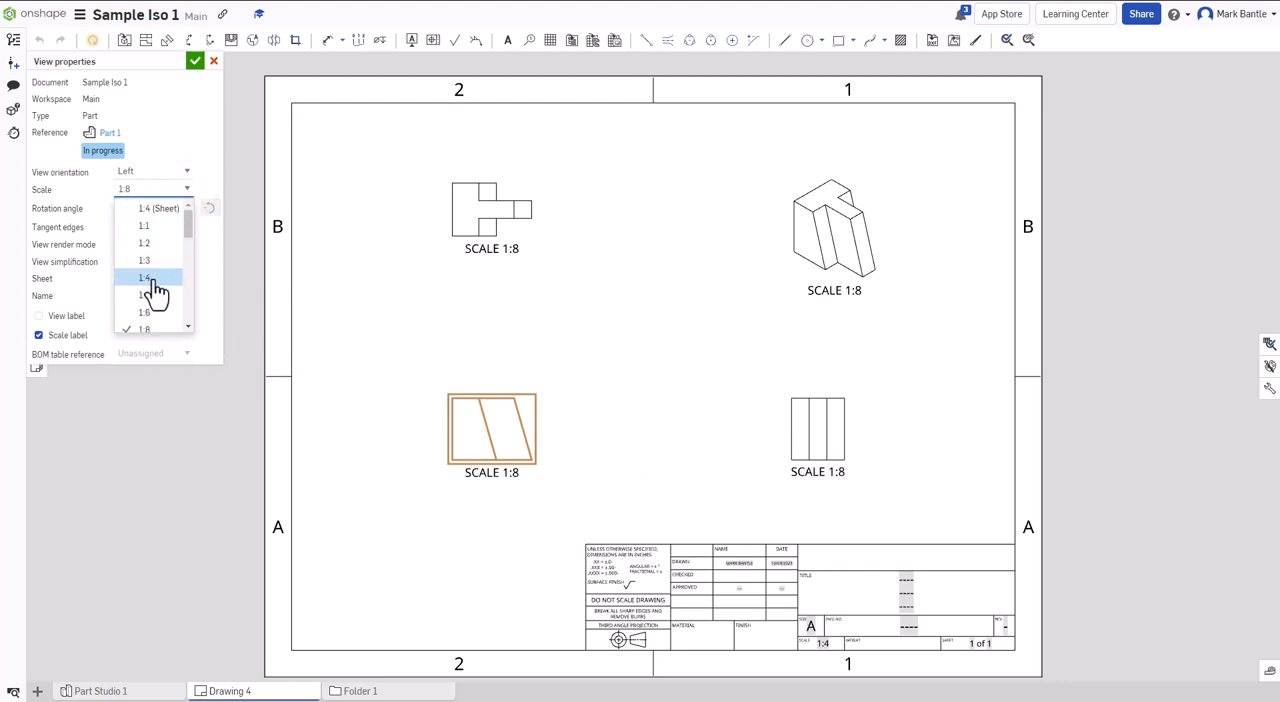
click(153, 278)
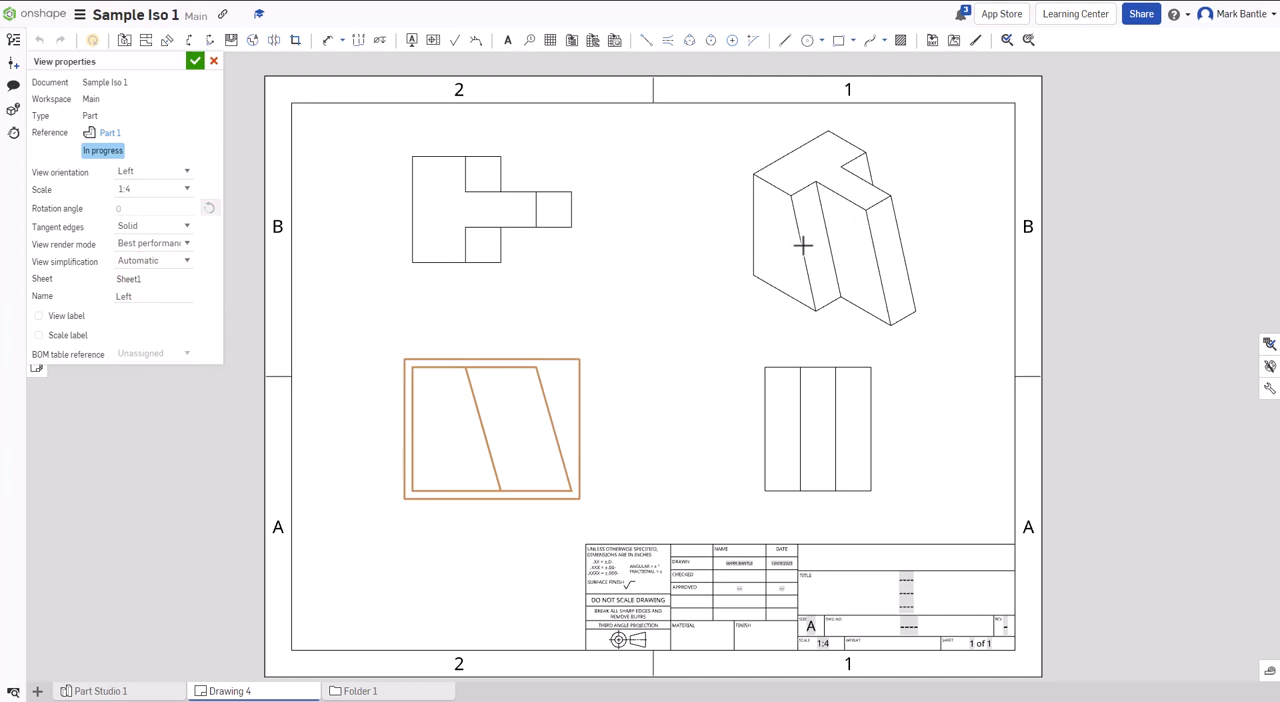
click(194, 61)
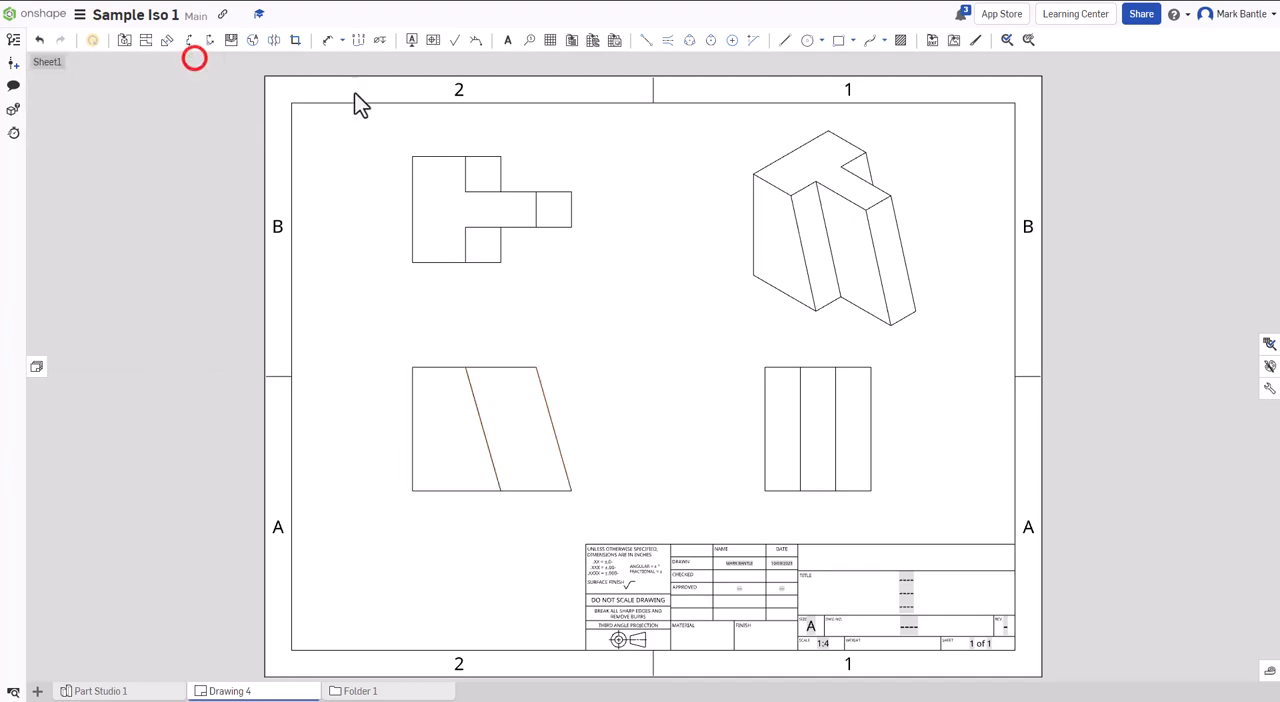
- Try scales of 1:5, 1:2 and 1:4 on the isometric view alone, and discard the changes
click(792, 214)
double_click(792, 214)
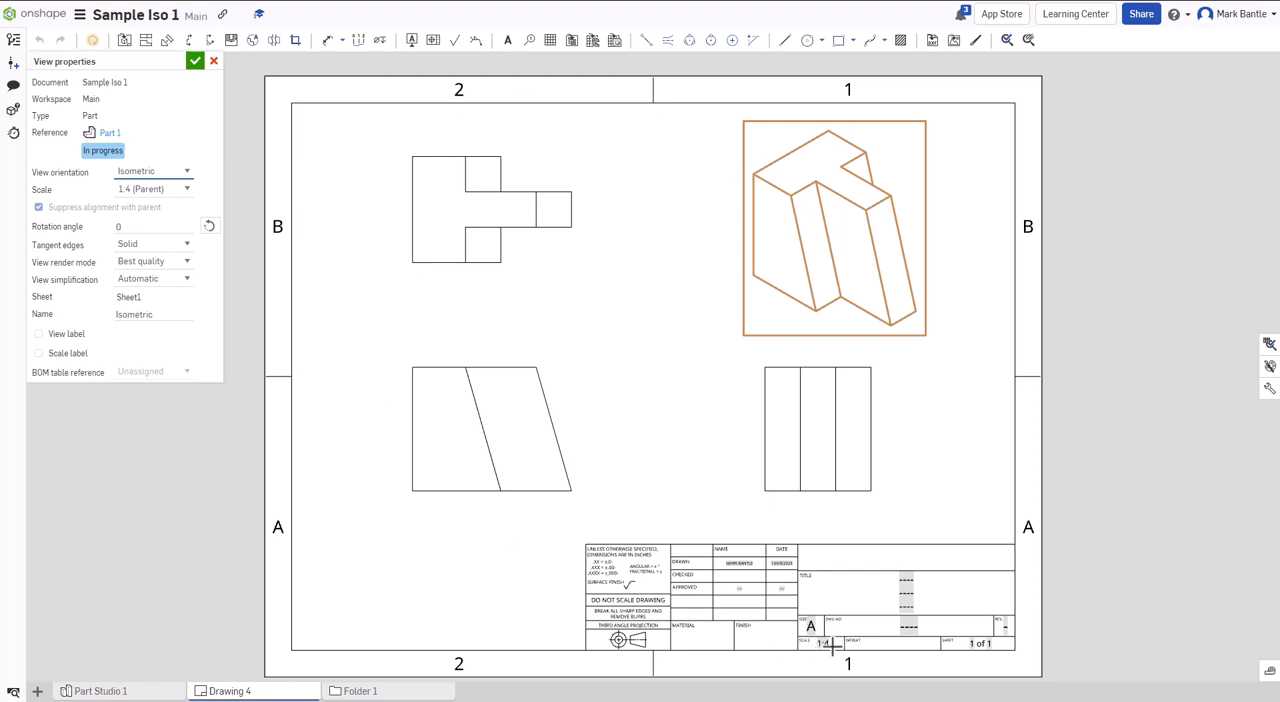
click(143, 192)
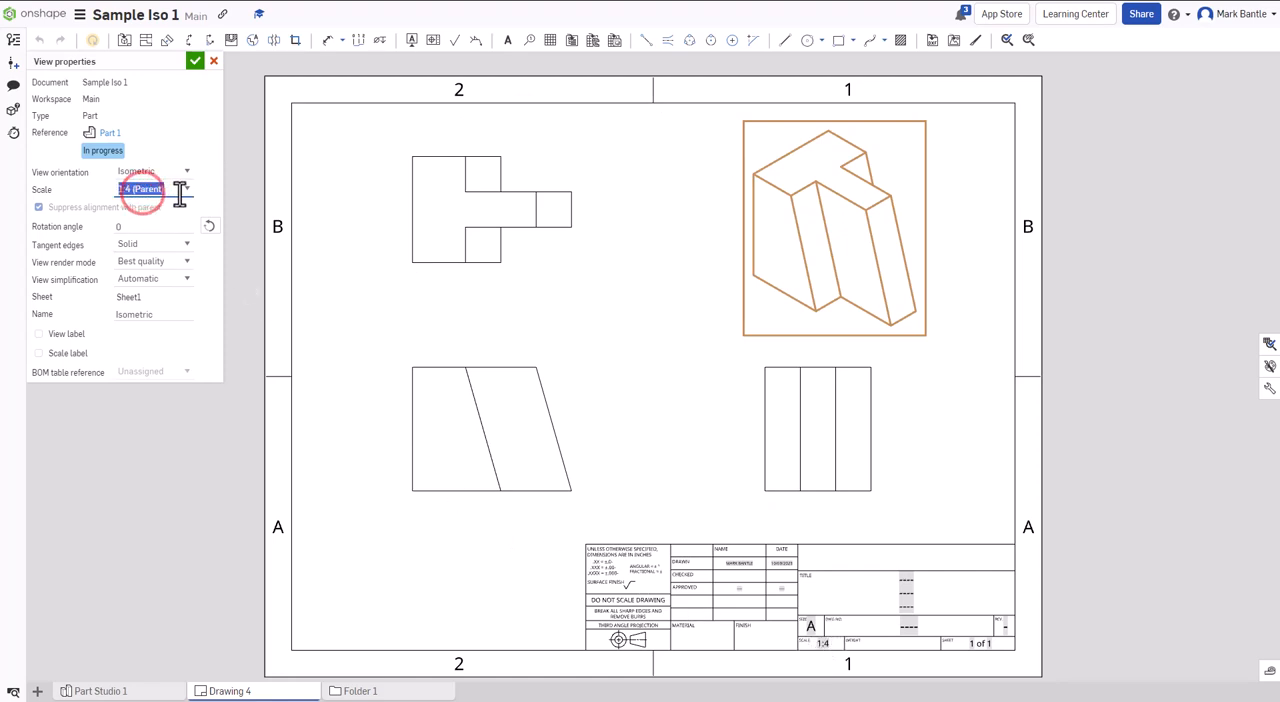
click(182, 190)
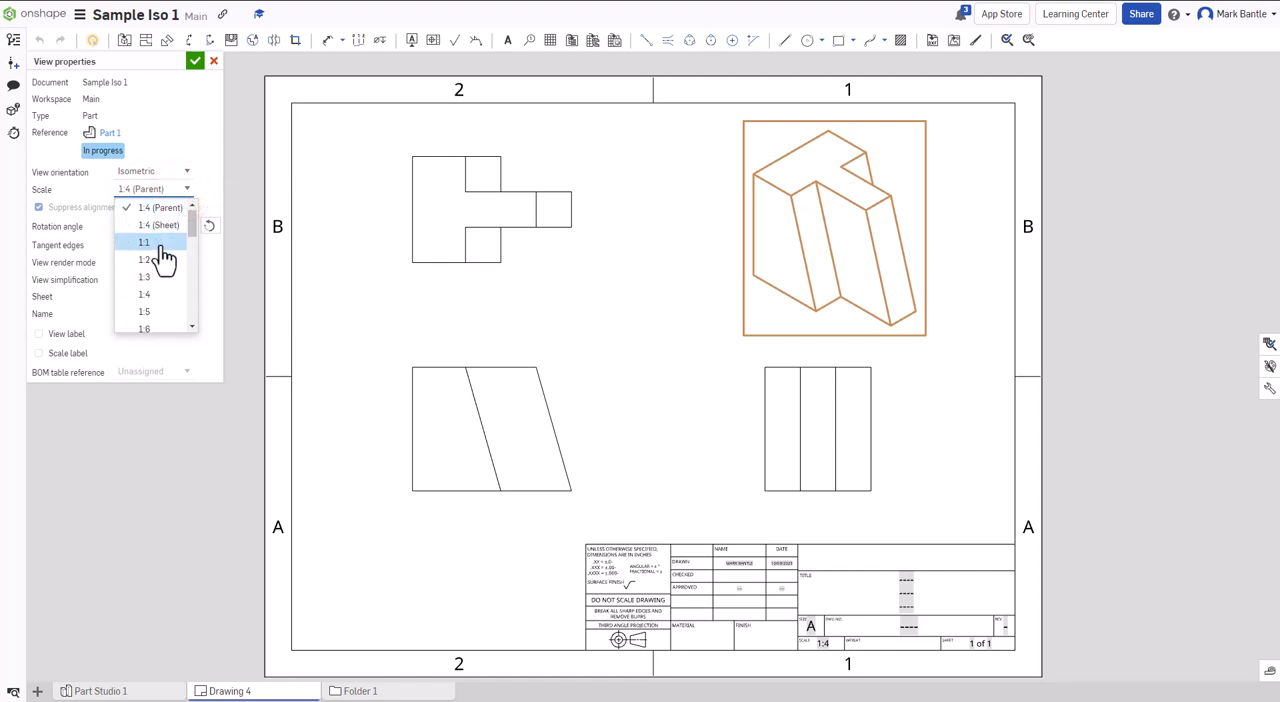
click(160, 311)
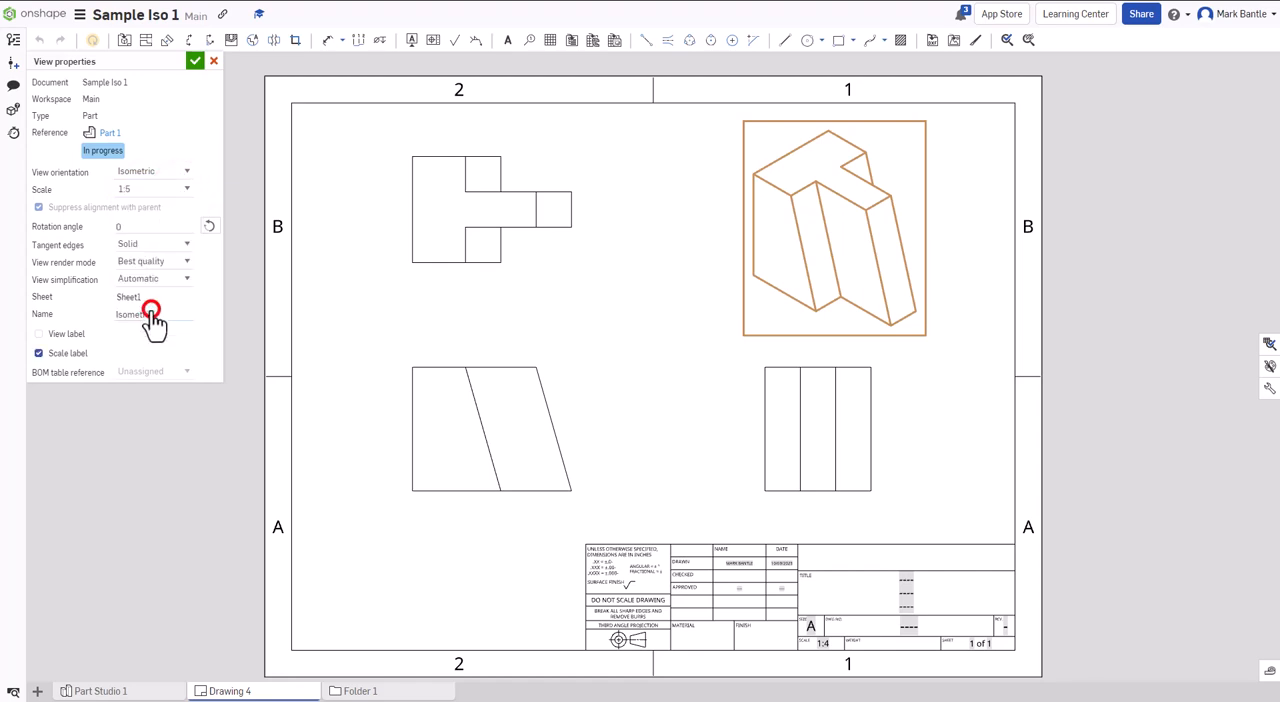
click(186, 191)
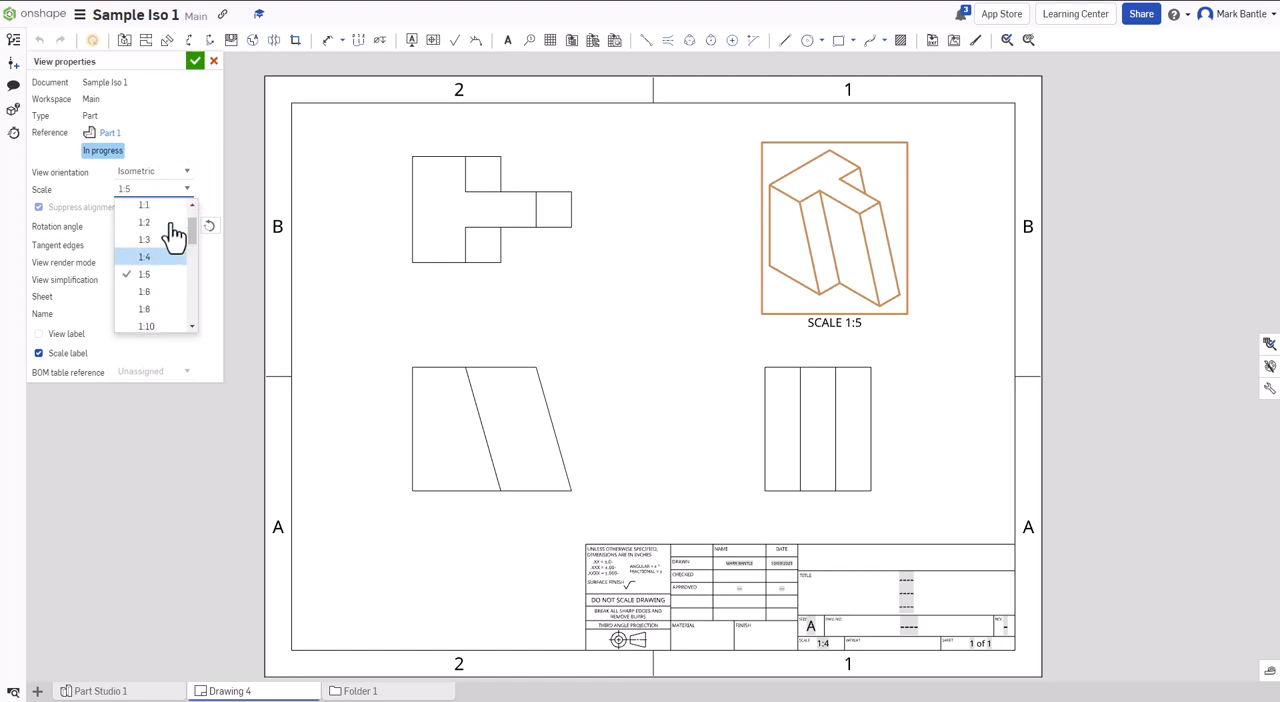
click(160, 222)
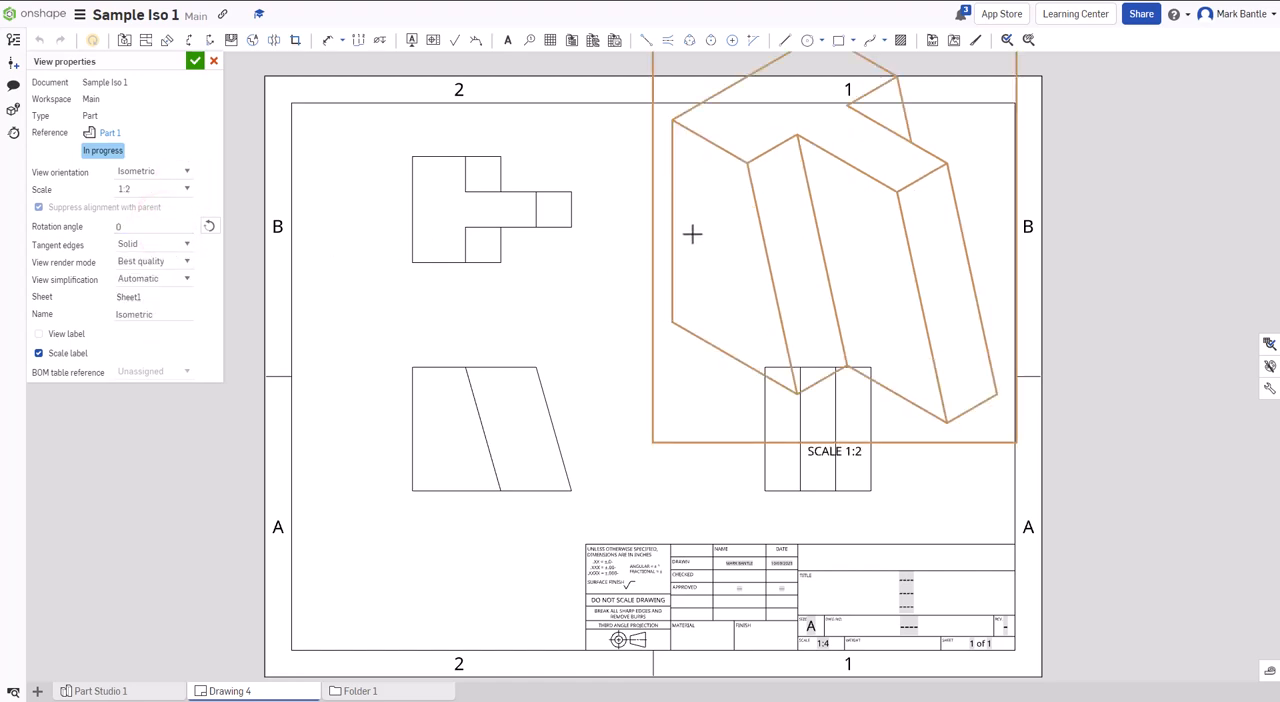
click(186, 190)
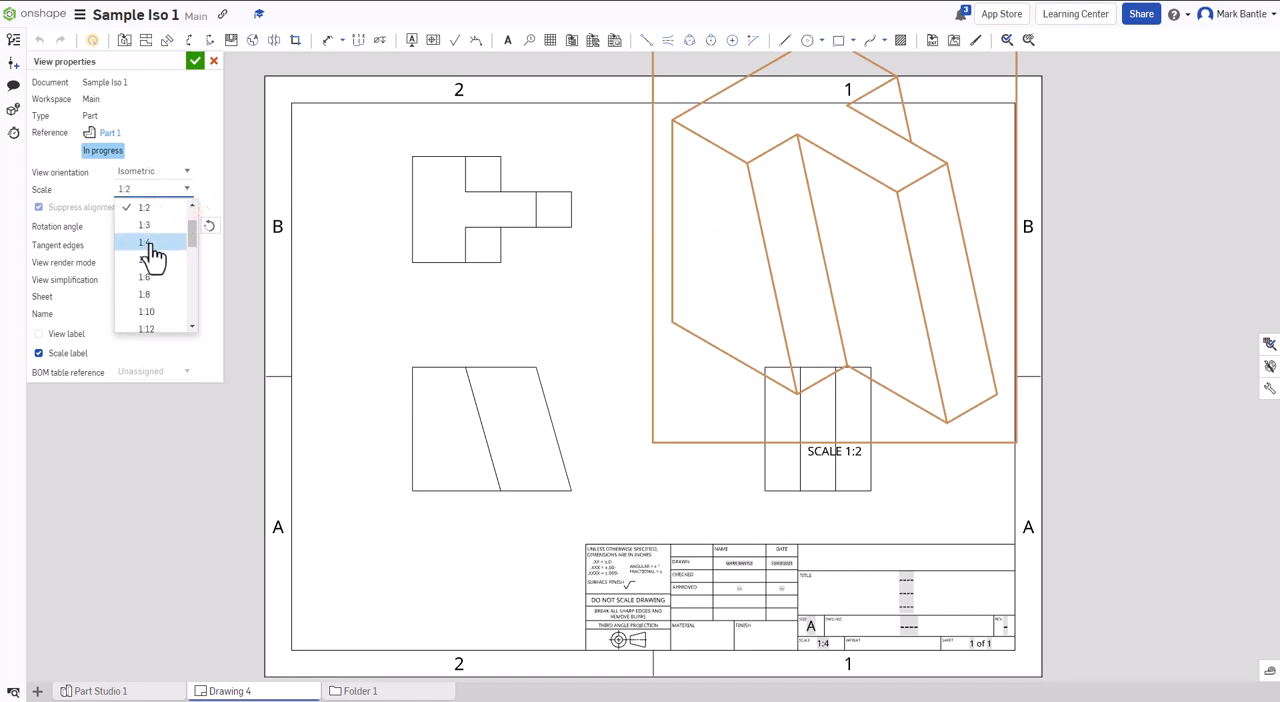
click(150, 243)
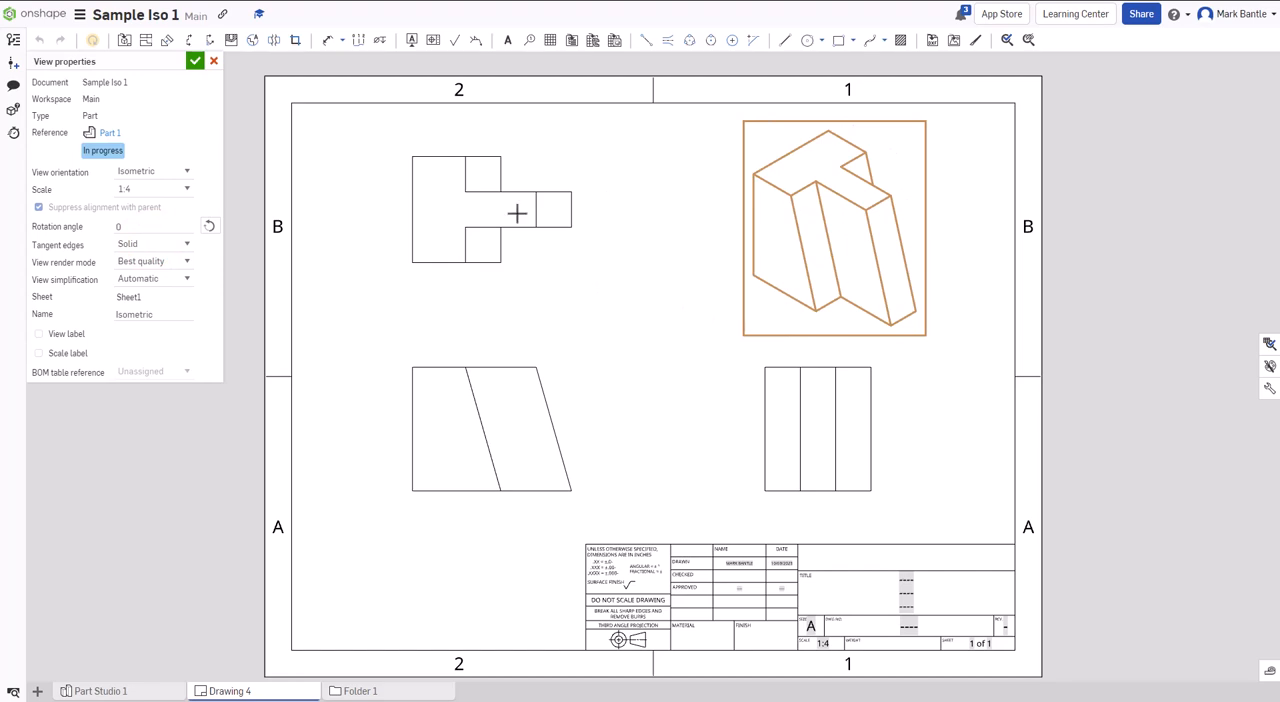
click(212, 62)
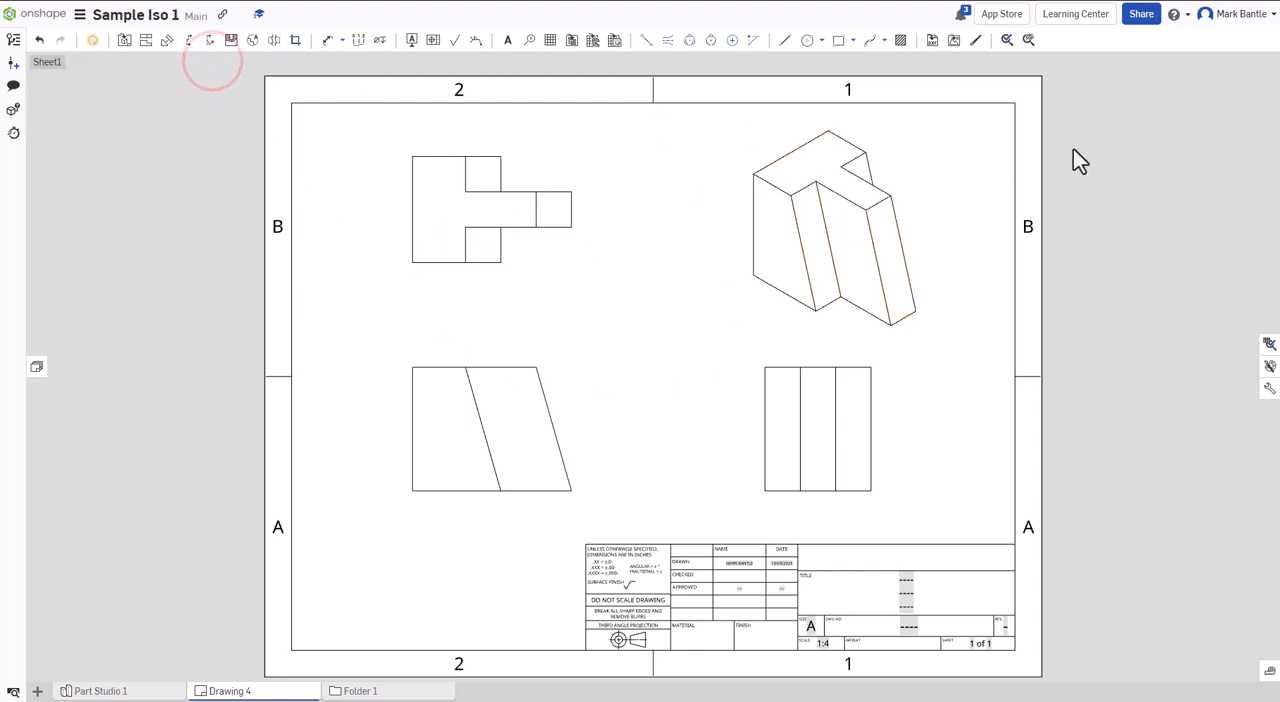